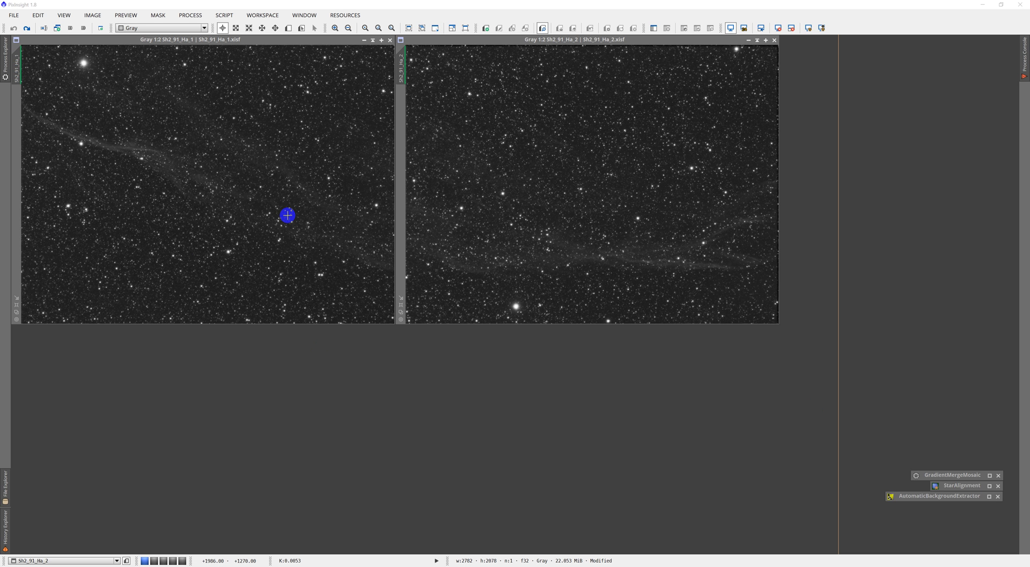
Open DynamicCrop and drag out an initial crop box on the Sh2_91_Ha_2 panel
left_click(6, 58)
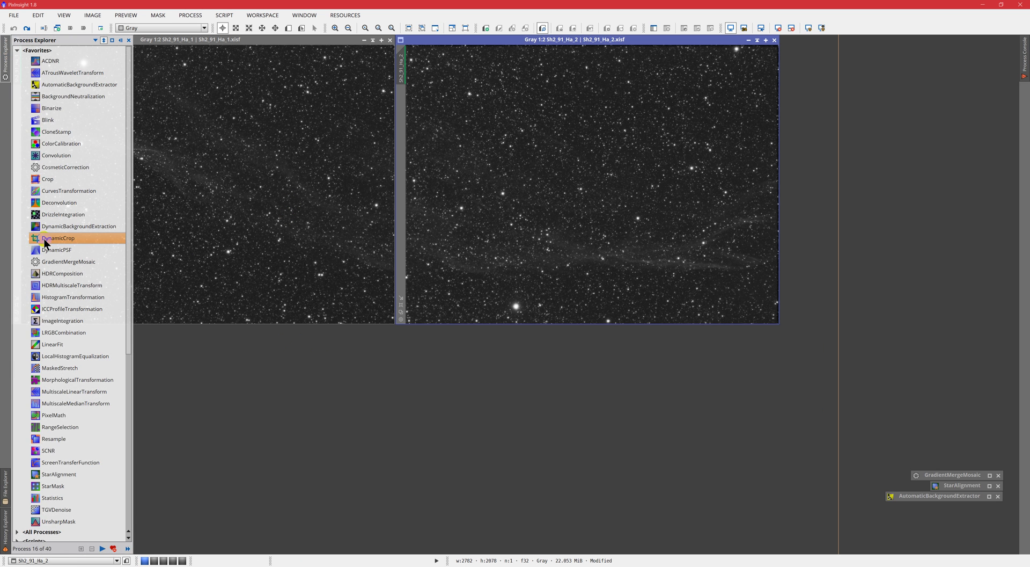
double_click(44, 240)
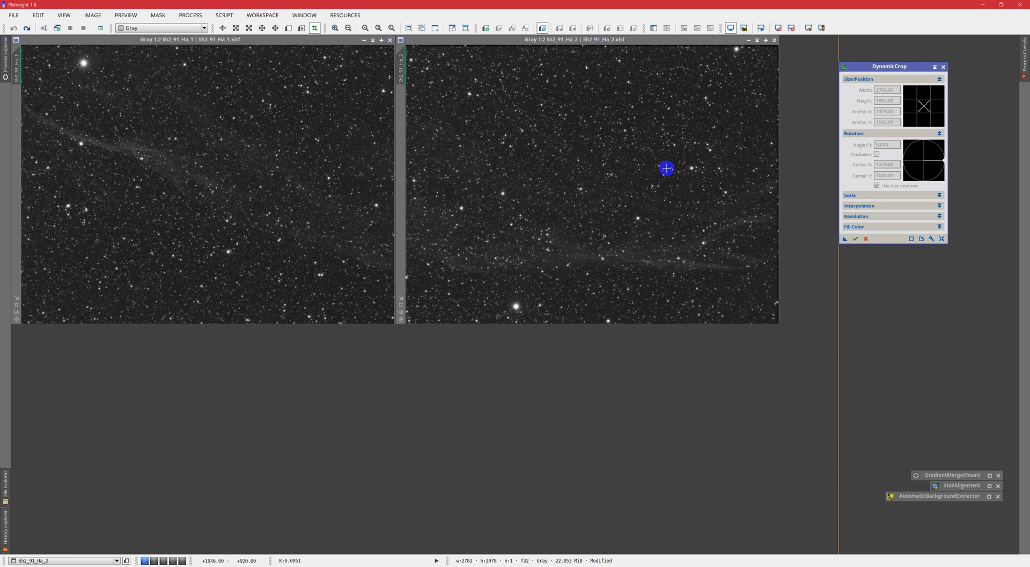
scroll(666, 168, "up", 1)
scroll(667, 168, "up", 2)
left_click_drag(602, 322, 759, 317)
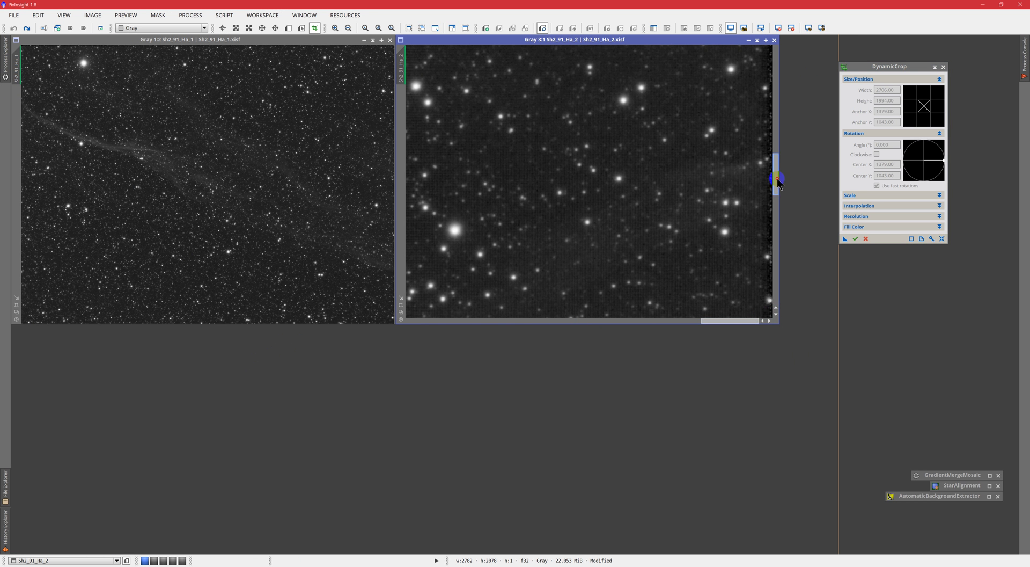
left_click_drag(778, 179, 778, 68)
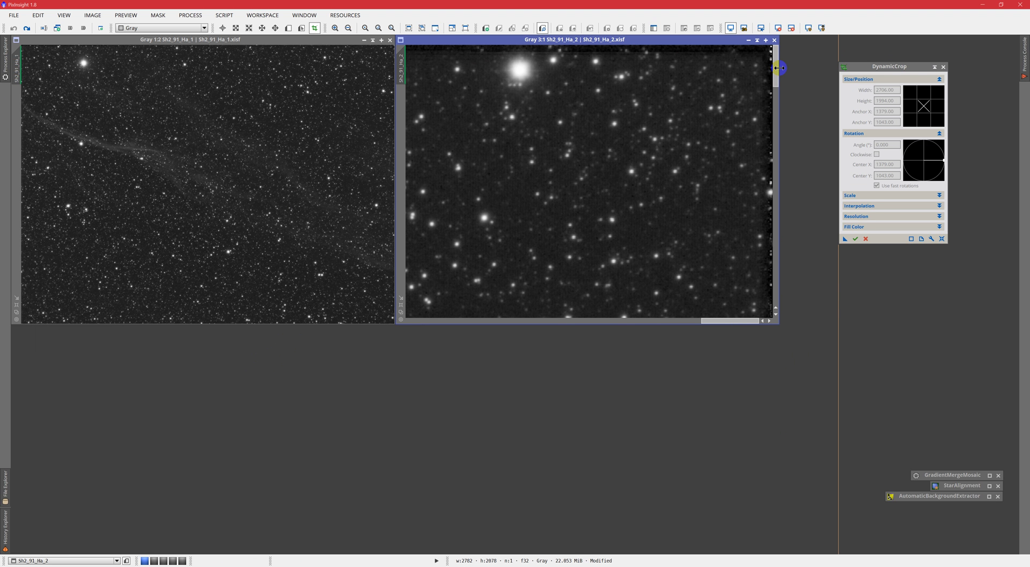
left_click_drag(778, 68, 605, 54)
scroll(544, 170, "down", 3)
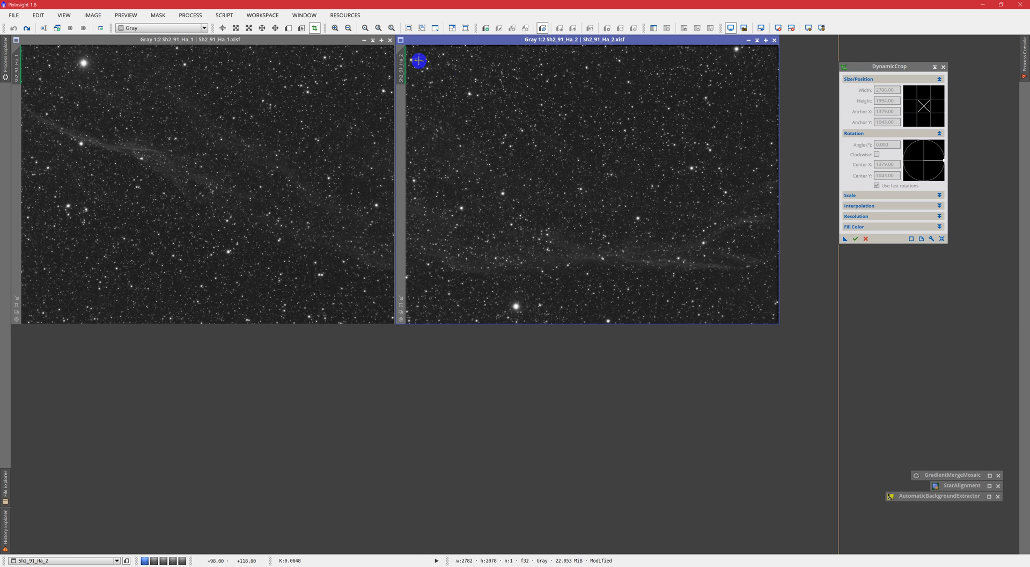
Refine the crop to 2745×2050, save it as the Process01 icon, and execute it
left_click_drag(408, 50, 773, 318)
scroll(596, 81, "up", 3)
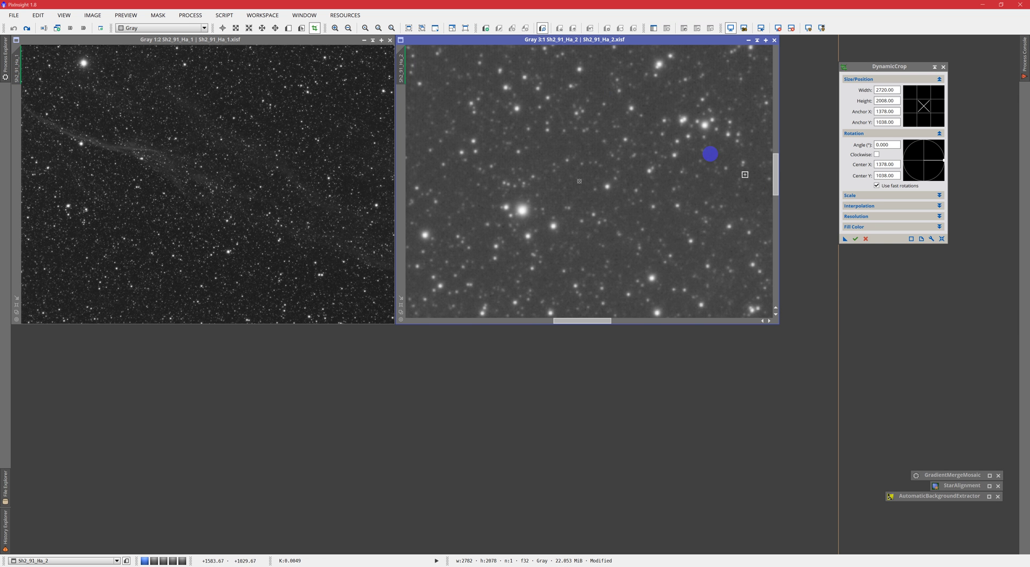
left_click_drag(775, 172, 776, 46)
mouse_move(690, 59)
left_mouse_down()
mouse_move(690, 72)
mouse_move(690, 58)
left_mouse_up()
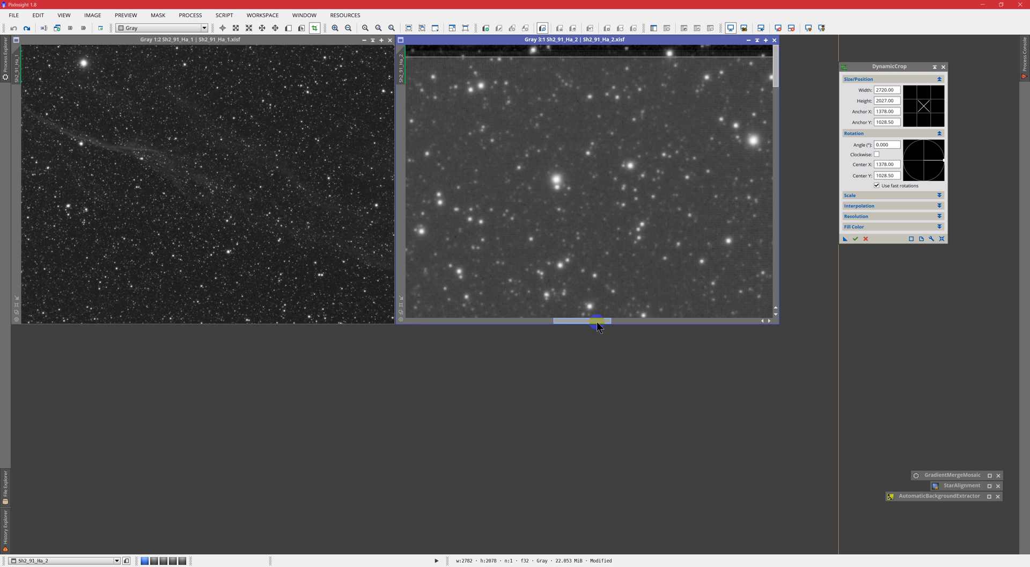
left_click_drag(597, 322, 745, 321)
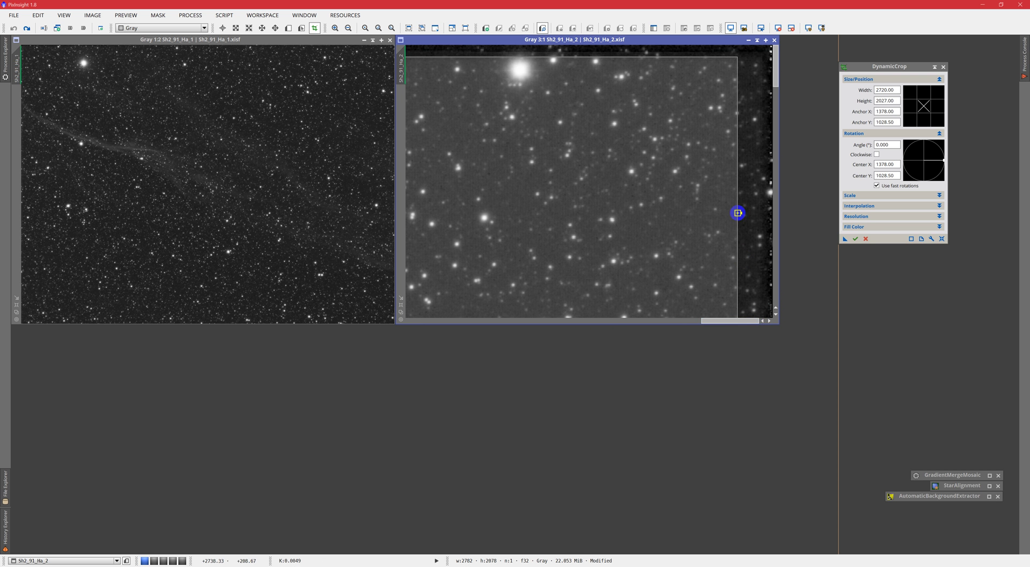
left_click_drag(739, 211, 760, 212)
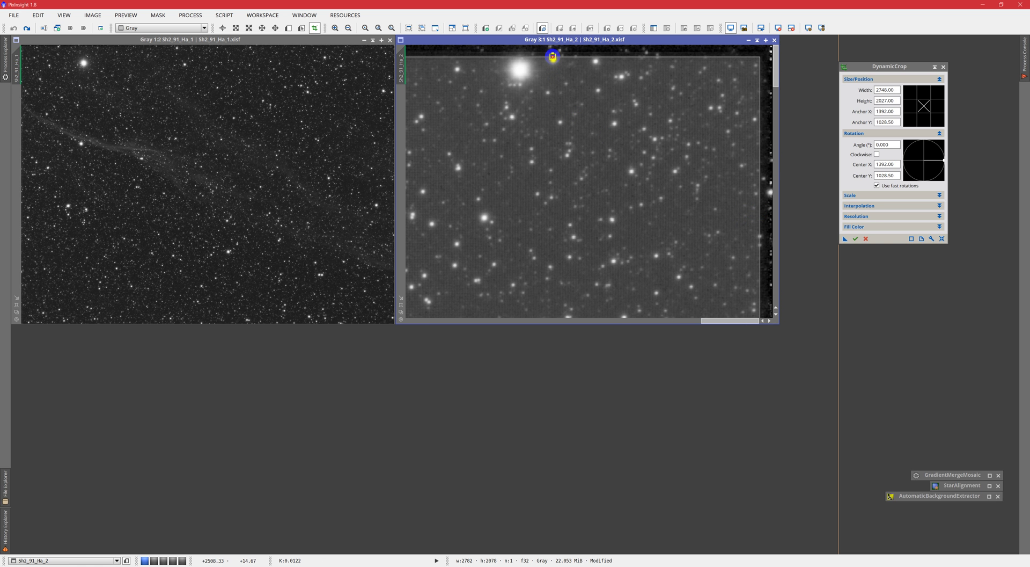
left_click_drag(553, 56, 553, 54)
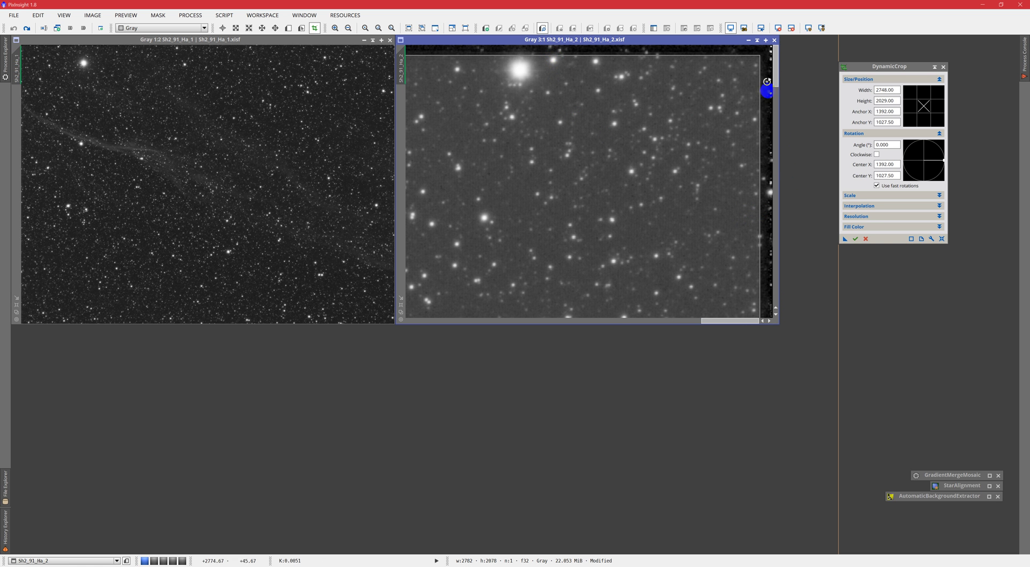
left_click_drag(766, 74, 416, 333)
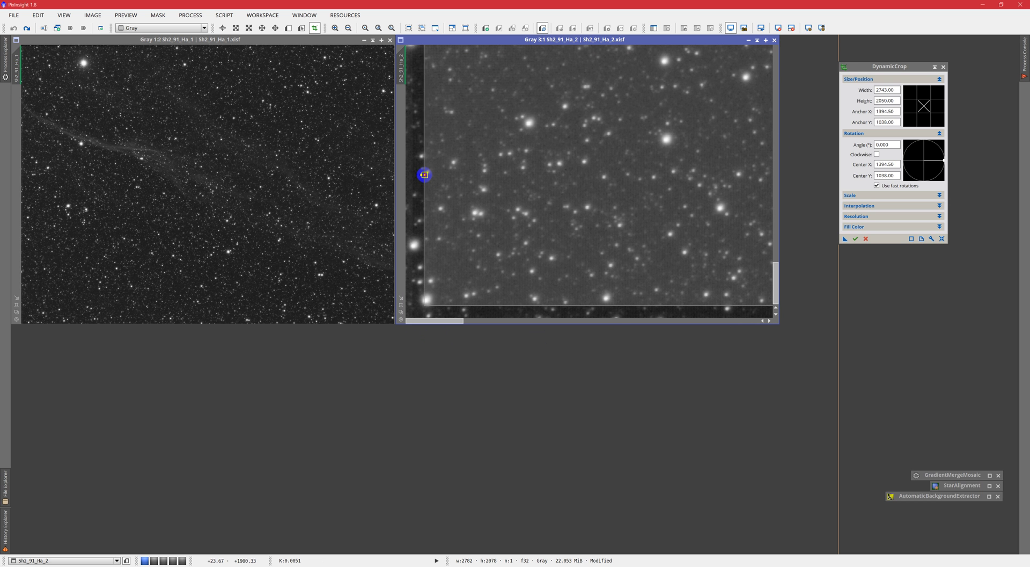
left_click_drag(420, 174, 420, 174)
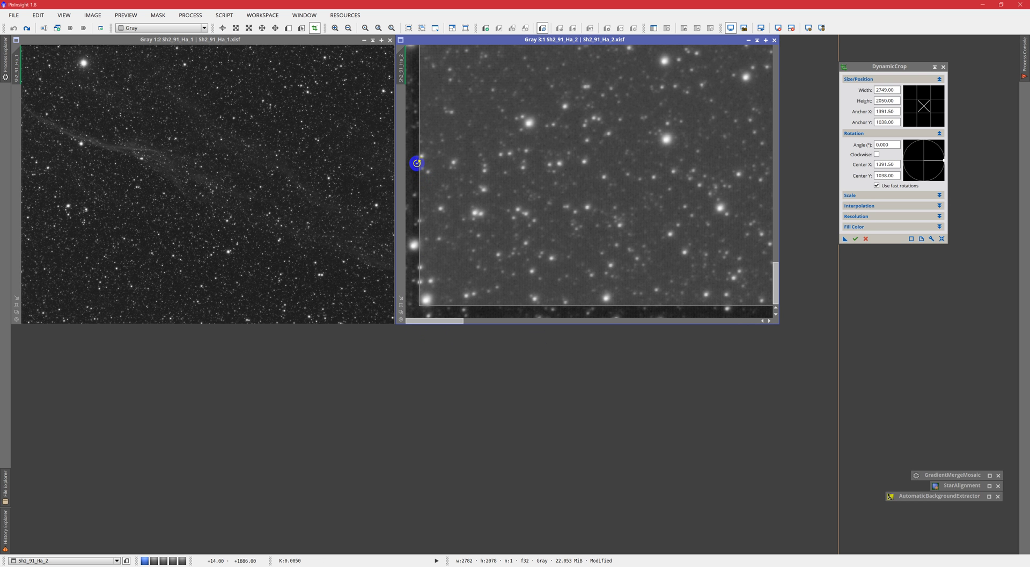
left_click_drag(420, 162, 423, 161)
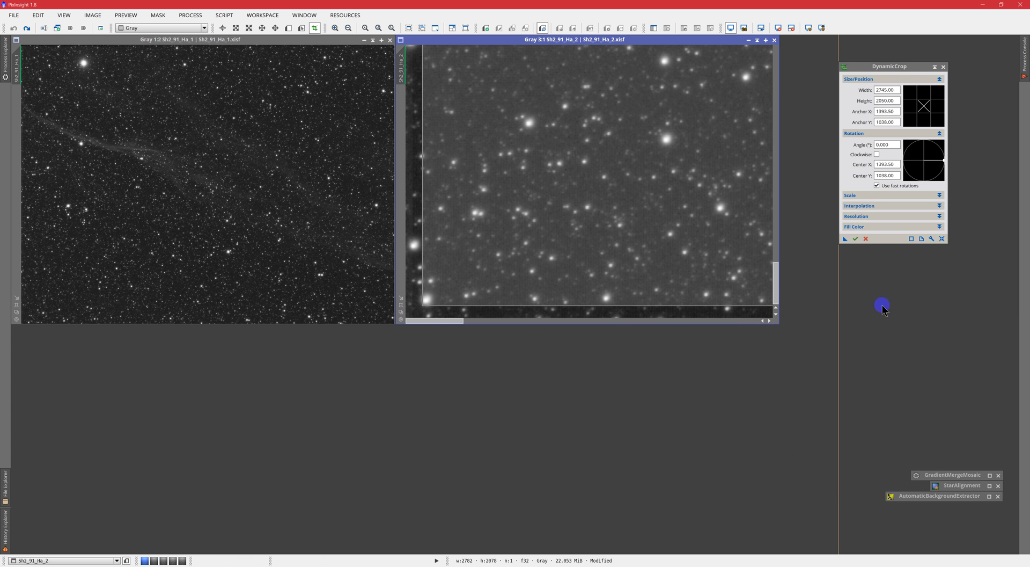
left_click_drag(845, 238, 858, 294)
left_click(857, 240)
Apply the saved Process01 crop to Sh2_91_Ha_1 so both panels are 2745×2050
left_click(856, 239)
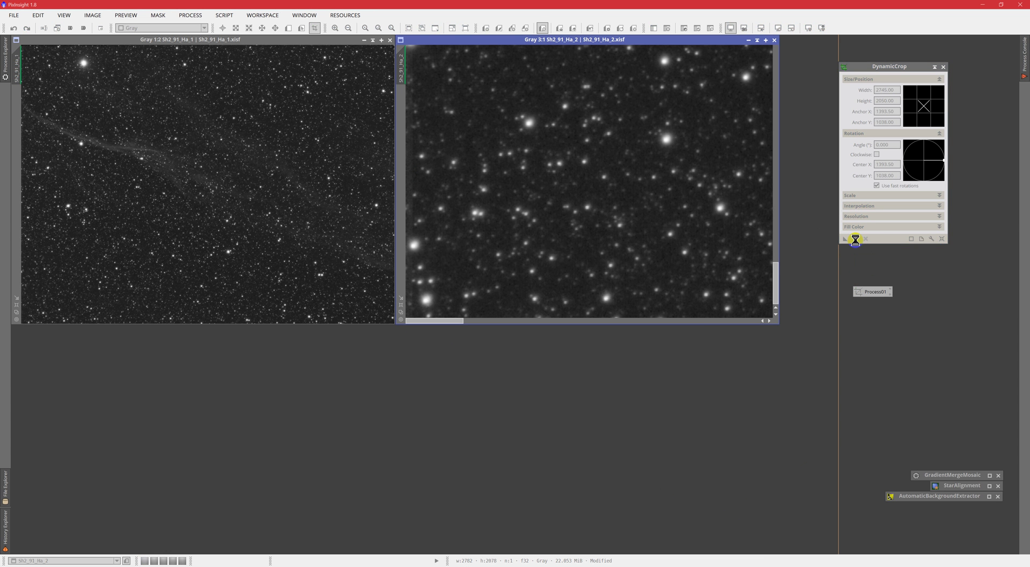
scroll(625, 223, "down", 3)
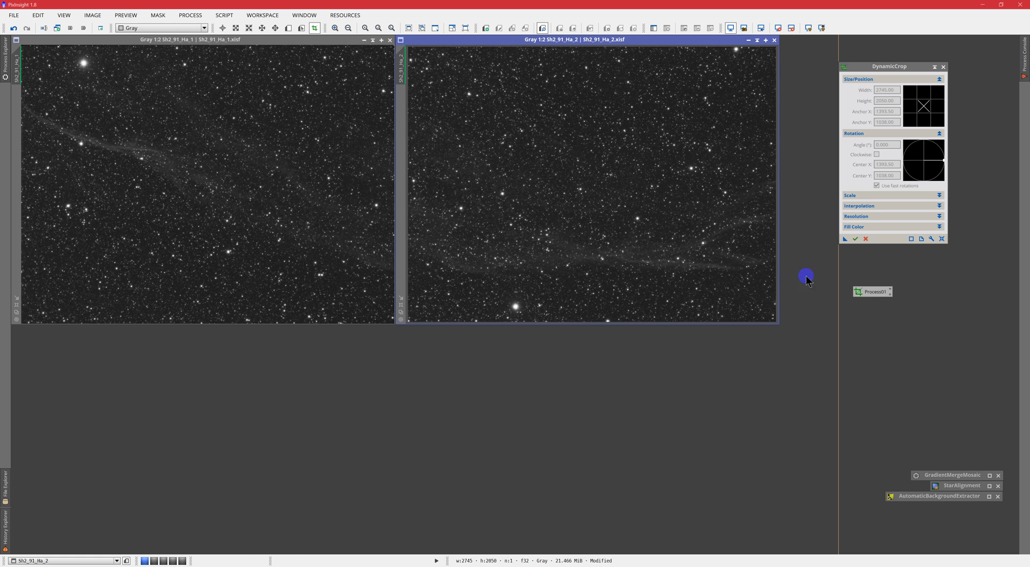
left_click_drag(865, 292, 276, 203)
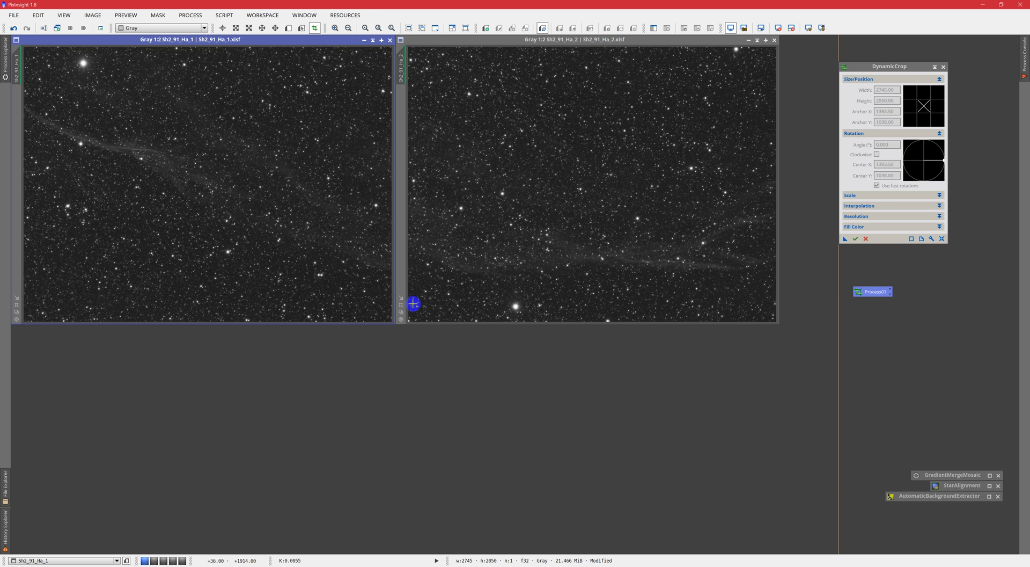
left_click_drag(404, 300, 17, 299)
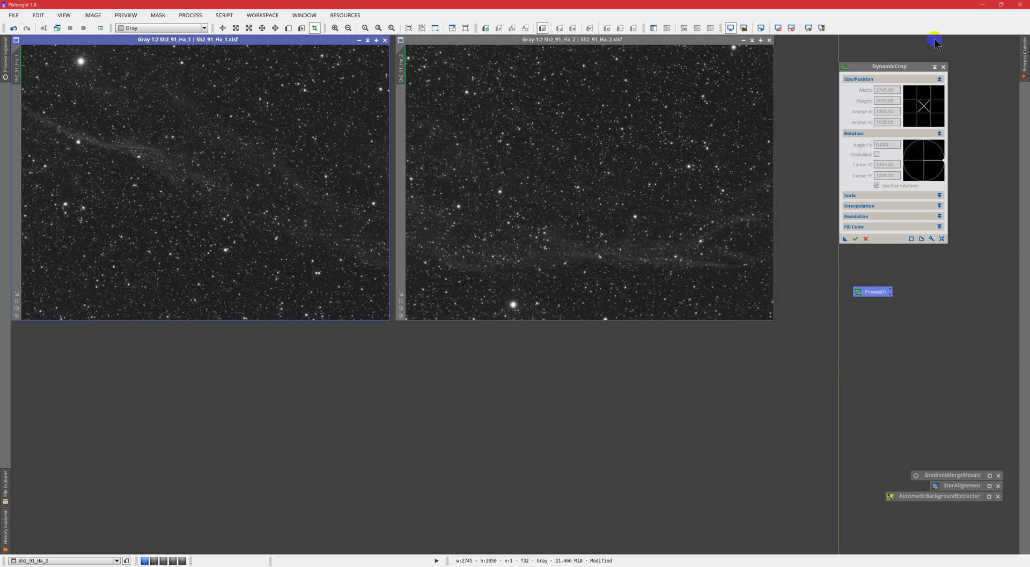
Close DynamicCrop, move Process01 aside, and open AutomaticBackgroundExtractor with box size 5 and separation 5
left_click(943, 67)
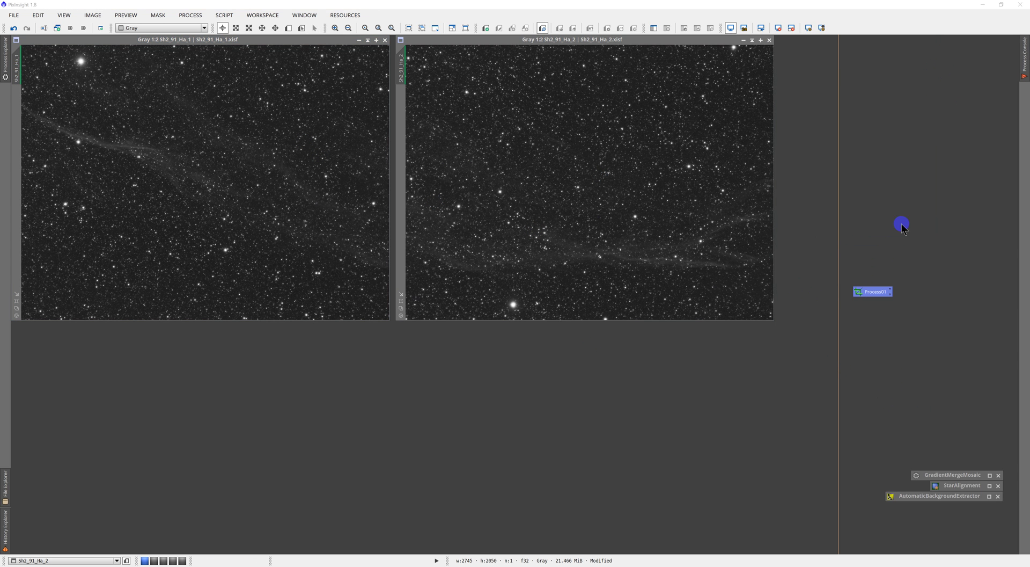
left_click_drag(880, 291, 785, 515)
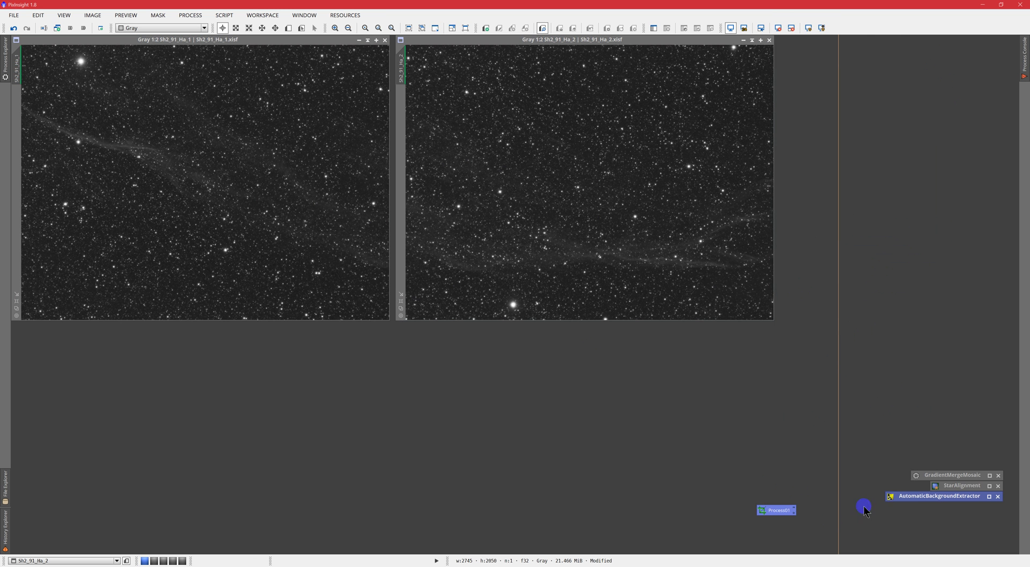
double_click(917, 498)
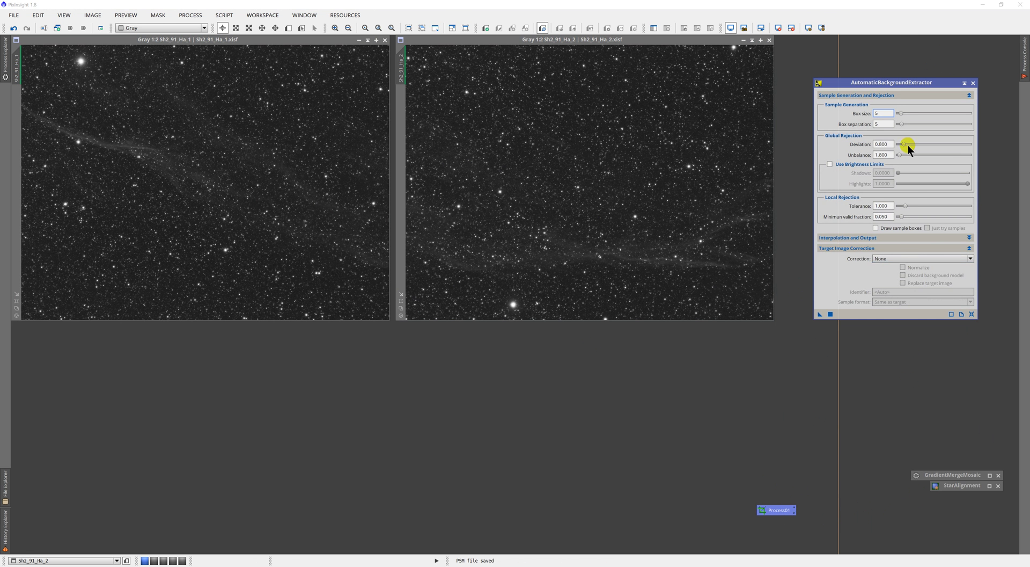
left_click_drag(893, 80, 910, 64)
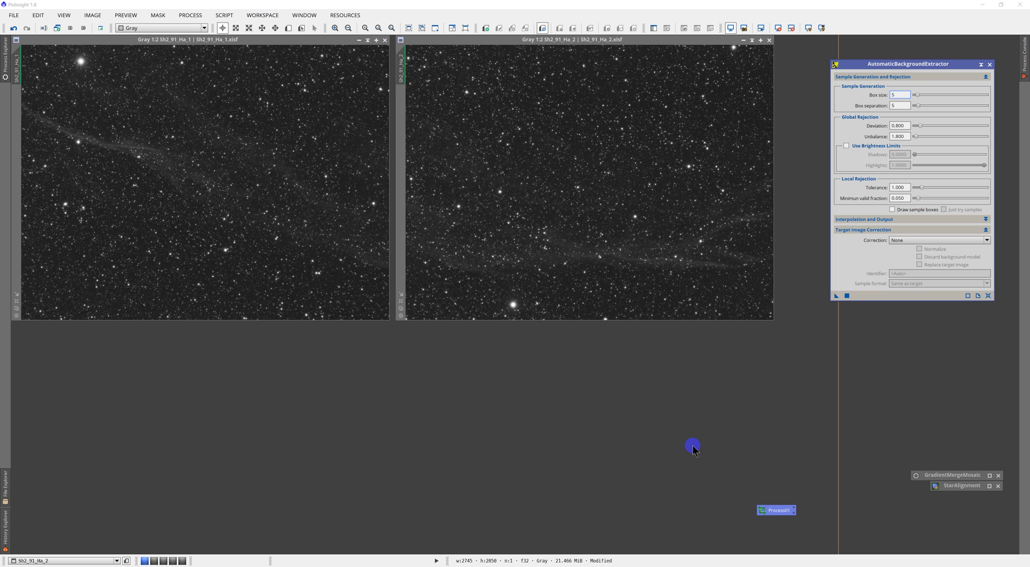
Set ABE correction to Subtraction, discard the background model, replace the target, and apply to both panels
left_click(912, 240)
left_click(914, 254)
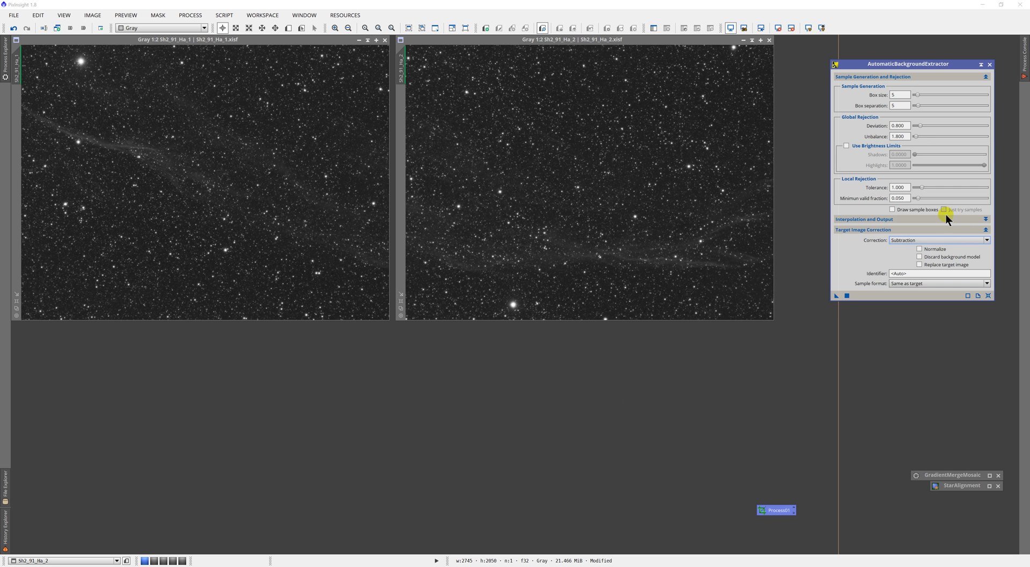
left_click(937, 257)
left_click(935, 265)
left_click_drag(895, 66, 911, 62)
left_click_drag(852, 291, 636, 256)
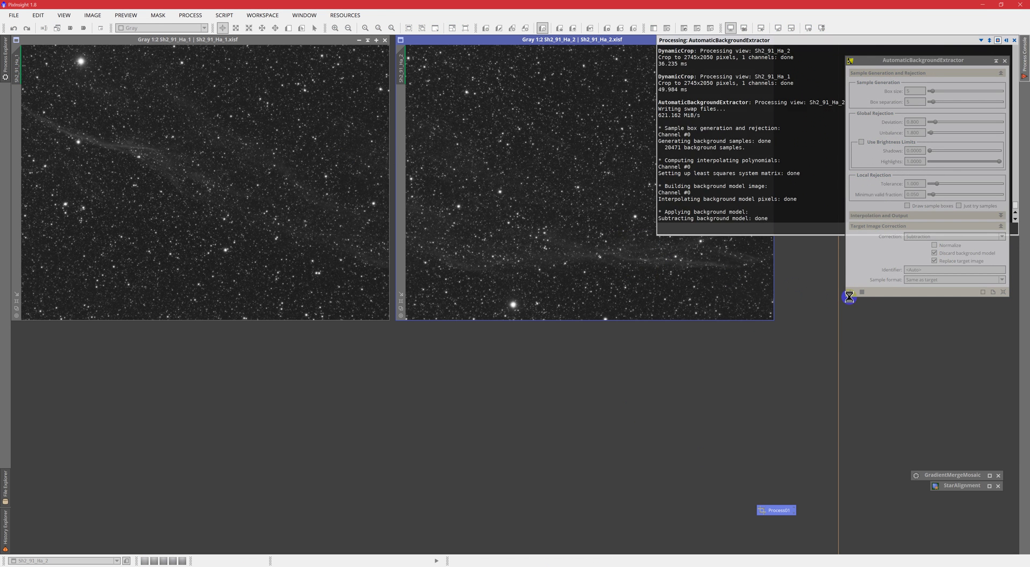
left_click_drag(852, 293, 327, 225)
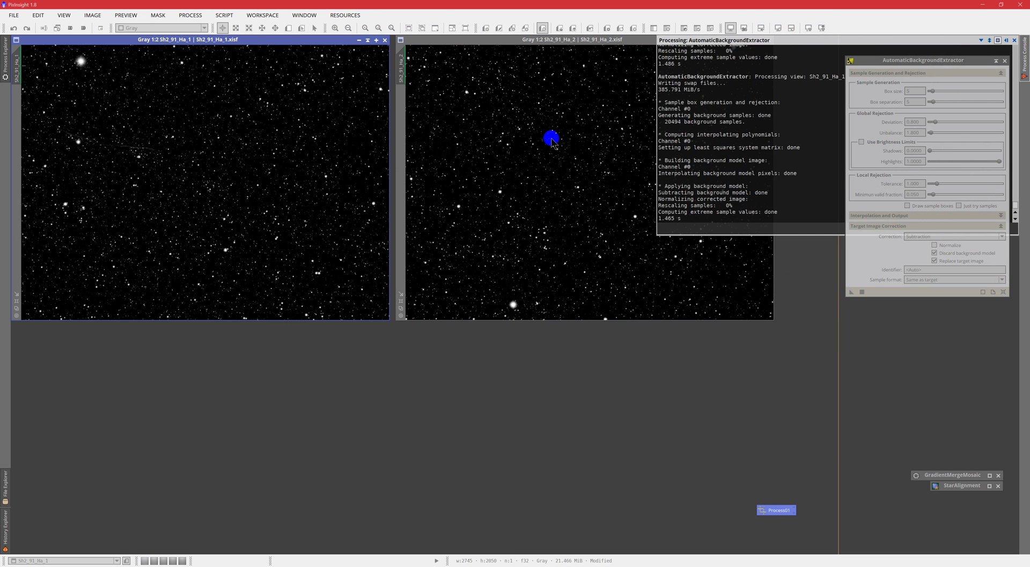
Auto-stretch both Ha panels' displays and minimise the background extraction tool to an icon
left_click(809, 28)
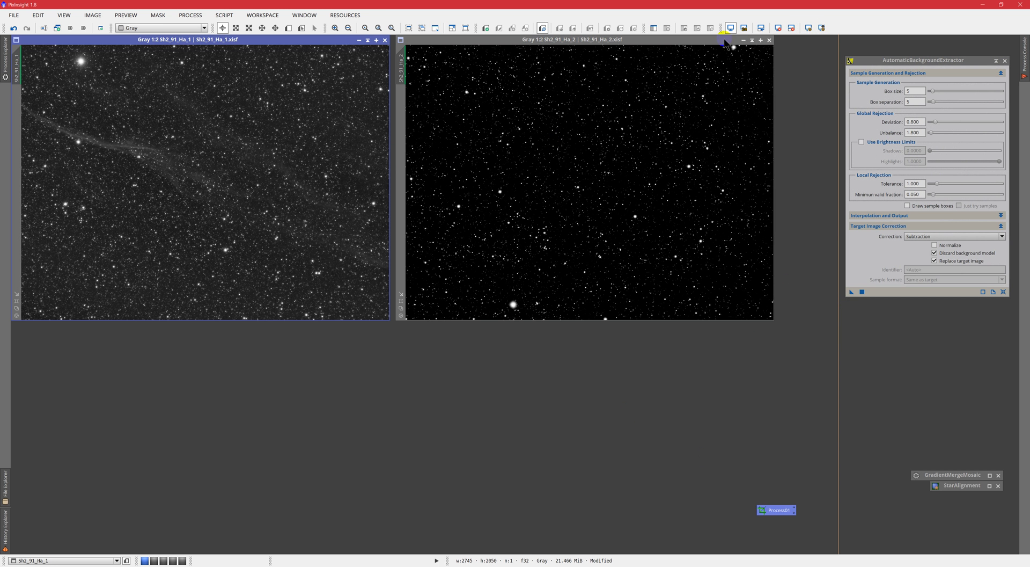
left_click(672, 46)
left_click(809, 28)
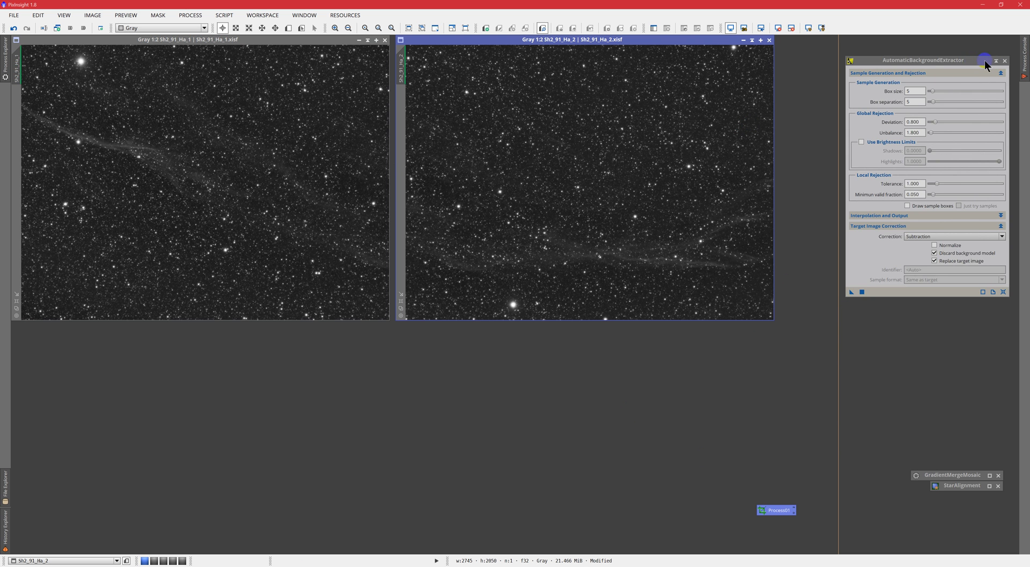
mouse_move(976, 61)
left_mouse_down()
mouse_move(942, 110)
mouse_move(941, 135)
left_mouse_up()
left_click(597, 141)
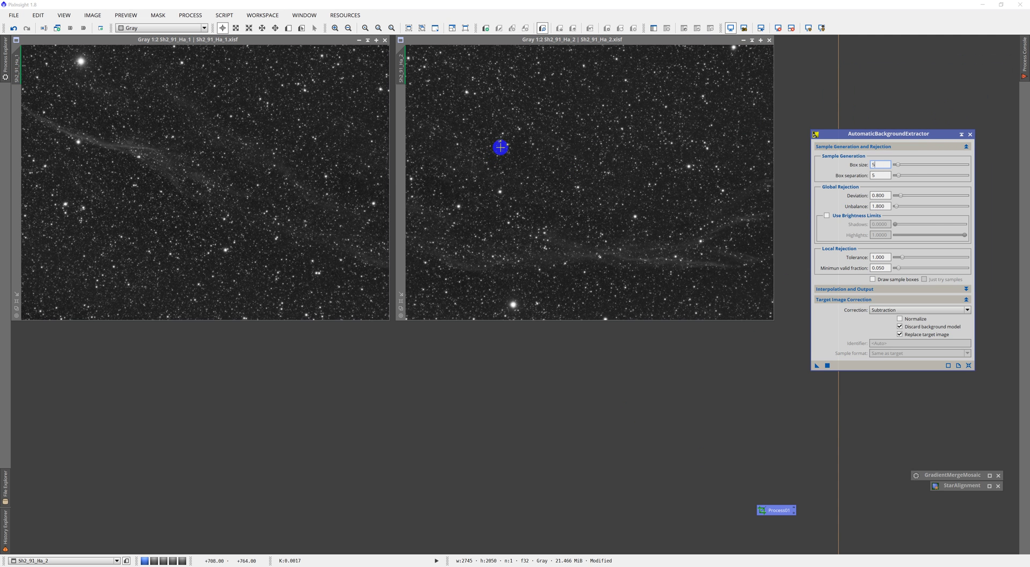
left_click_drag(928, 134, 917, 156)
left_click(946, 157)
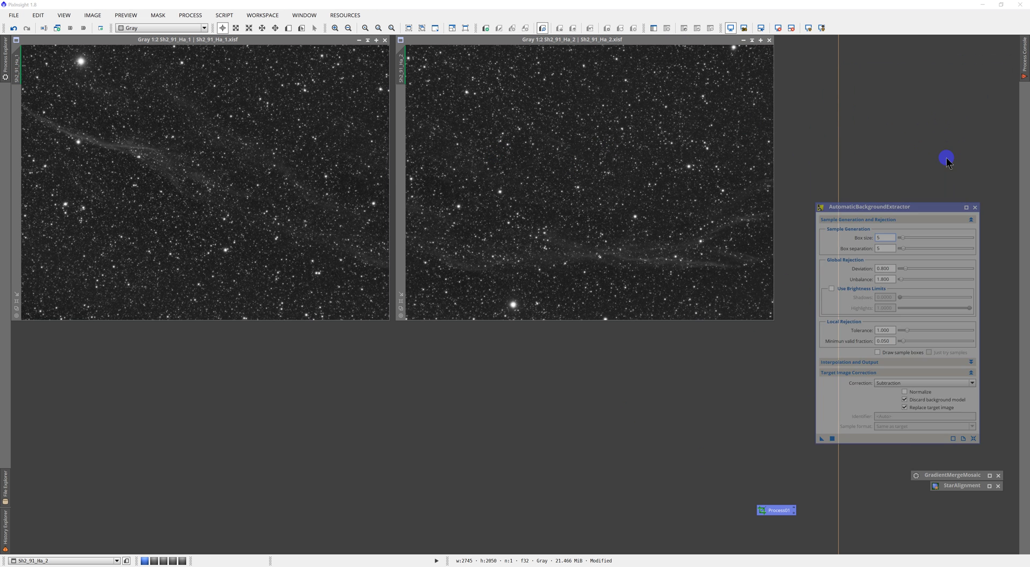
left_click(981, 538)
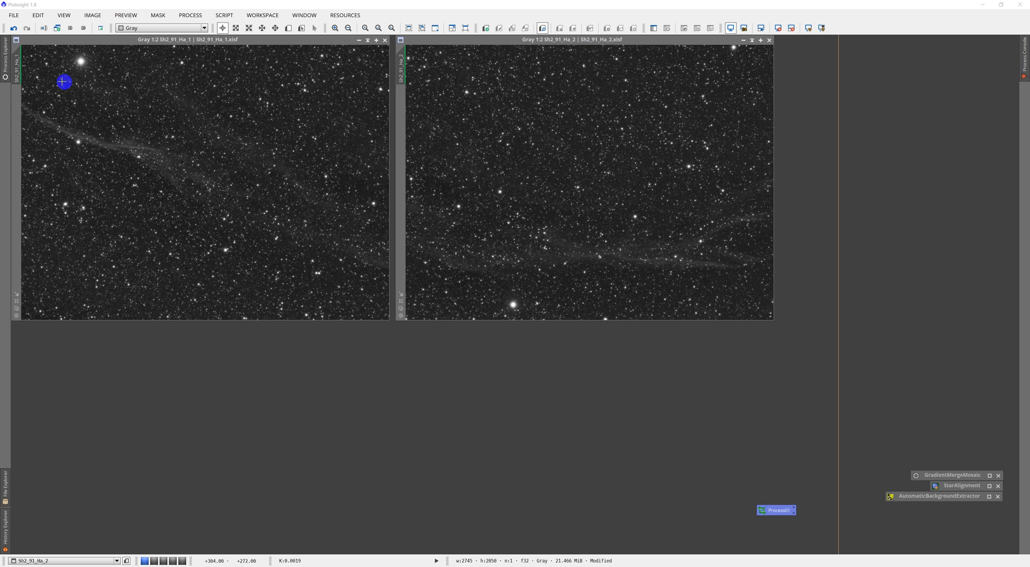
Open LinearFit below the images with Sh2_91_Ha_1 as the reference image
left_click(7, 55)
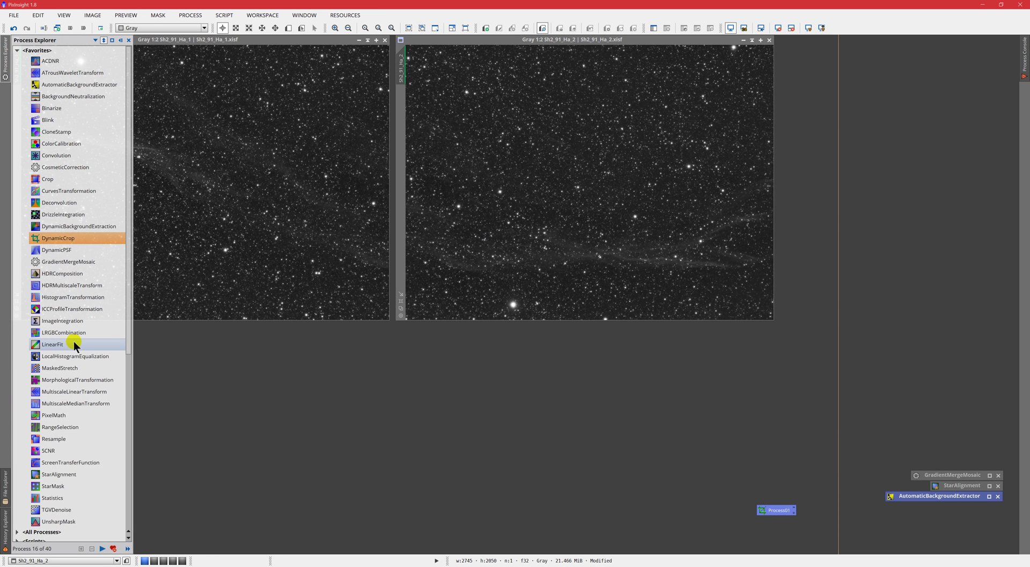
double_click(76, 340)
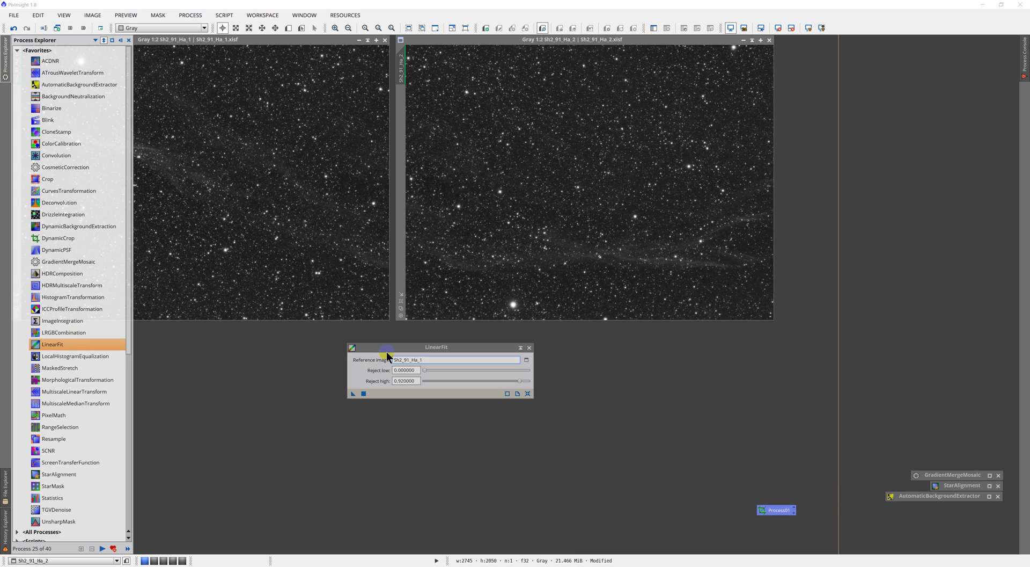
left_click_drag(399, 348, 365, 367)
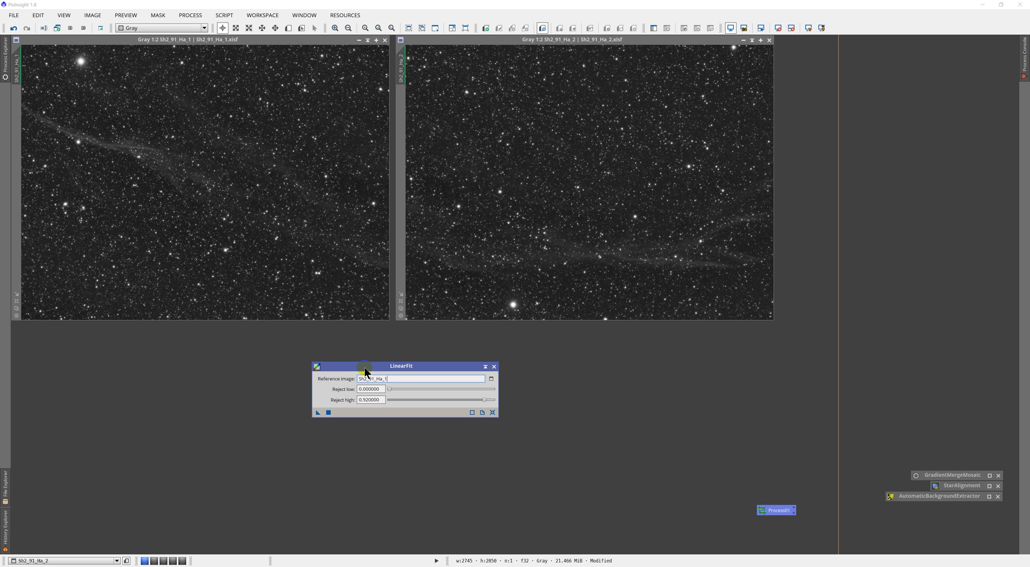
left_click_drag(375, 366, 371, 377)
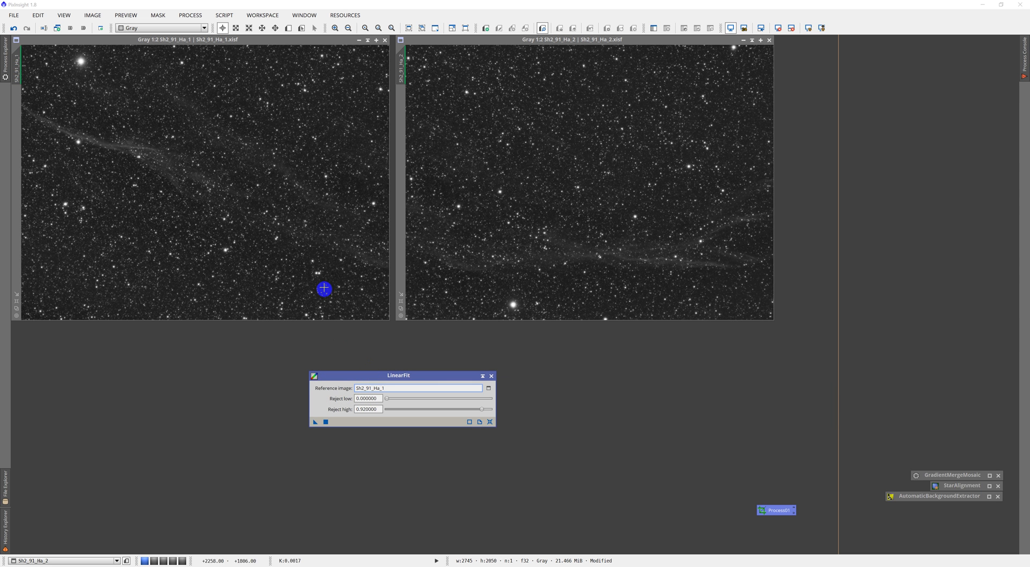
left_click(215, 39)
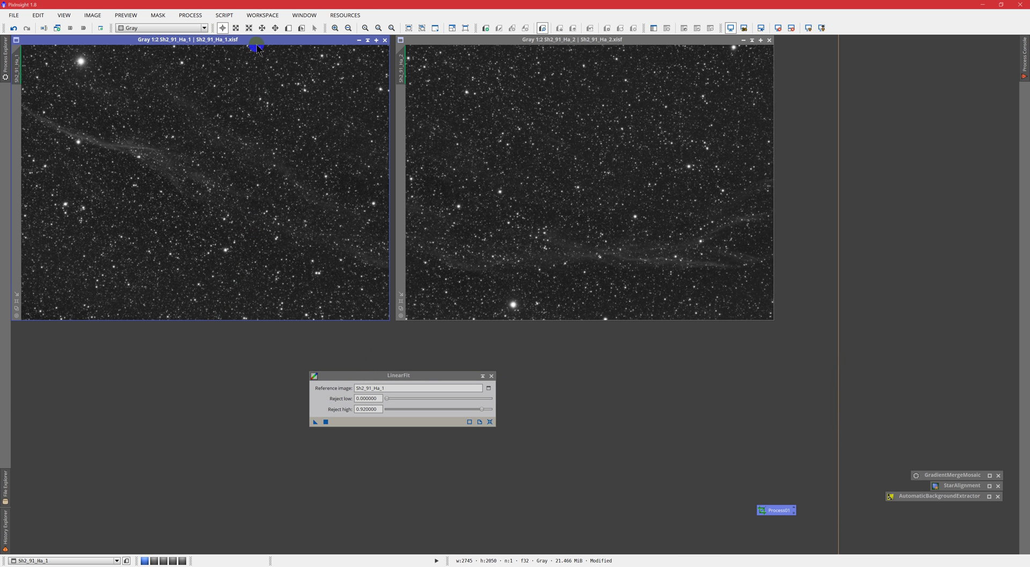
Apply LinearFit to Sh2_91_Ha_2 against the Sh2_91_Ha_1 reference
left_click(513, 51)
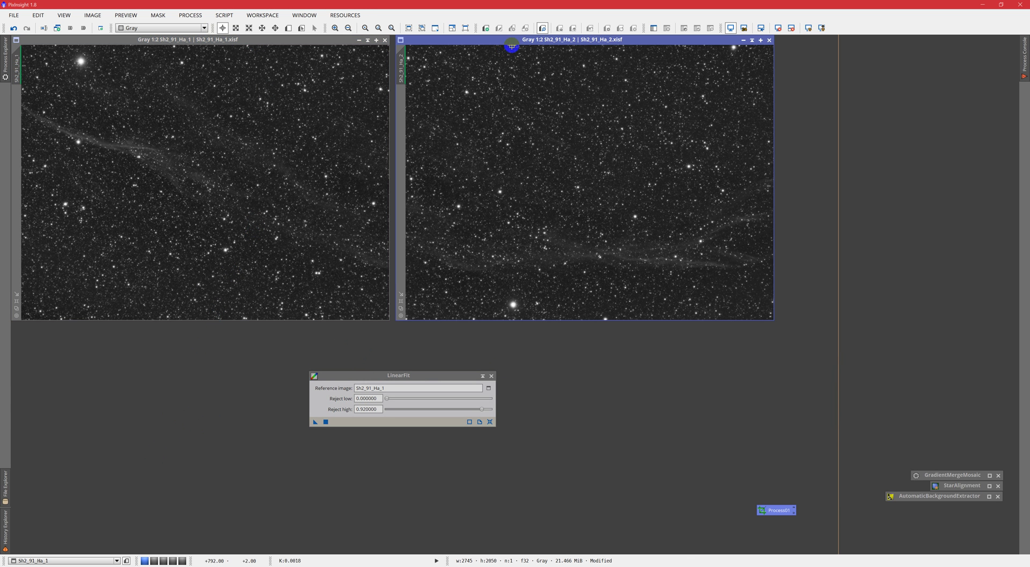
left_click(337, 37)
left_click(456, 44)
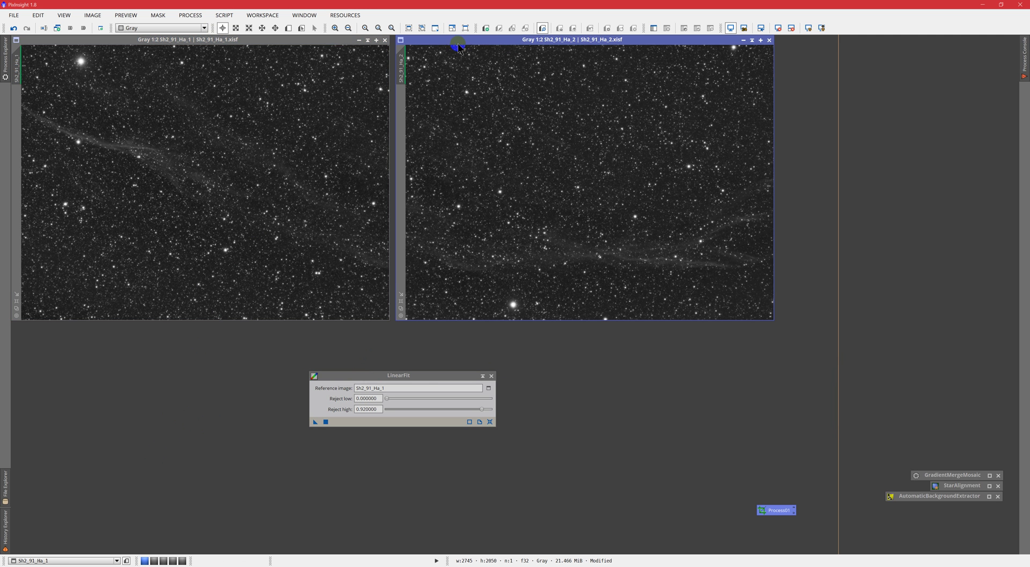
left_click(327, 43)
mouse_move(316, 422)
left_mouse_down()
mouse_move(460, 97)
mouse_move(366, 193)
mouse_move(555, 173)
mouse_move(470, 158)
mouse_move(317, 176)
mouse_move(355, 167)
mouse_move(509, 180)
mouse_move(446, 178)
mouse_move(350, 435)
mouse_move(315, 424)
mouse_move(453, 273)
mouse_move(393, 375)
mouse_move(422, 390)
mouse_move(241, 208)
mouse_move(279, 190)
mouse_move(261, 183)
mouse_move(279, 201)
mouse_move(586, 131)
mouse_move(603, 88)
mouse_move(594, 76)
mouse_move(597, 122)
left_mouse_up()
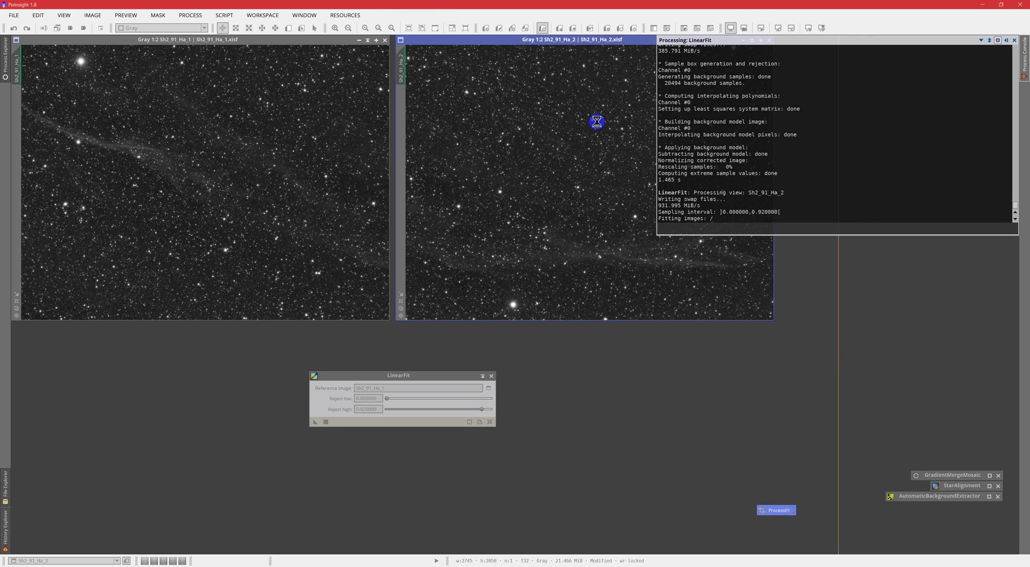
Compare STF stretches, undo the linear fit, re-apply AutoStretch, and close LinearFit
left_click(809, 29)
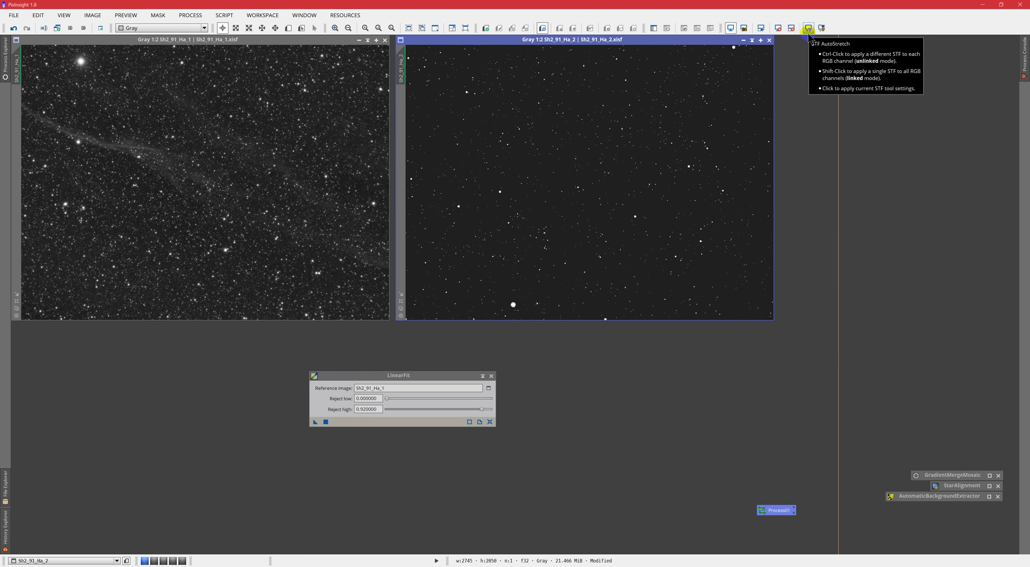
left_click(821, 28)
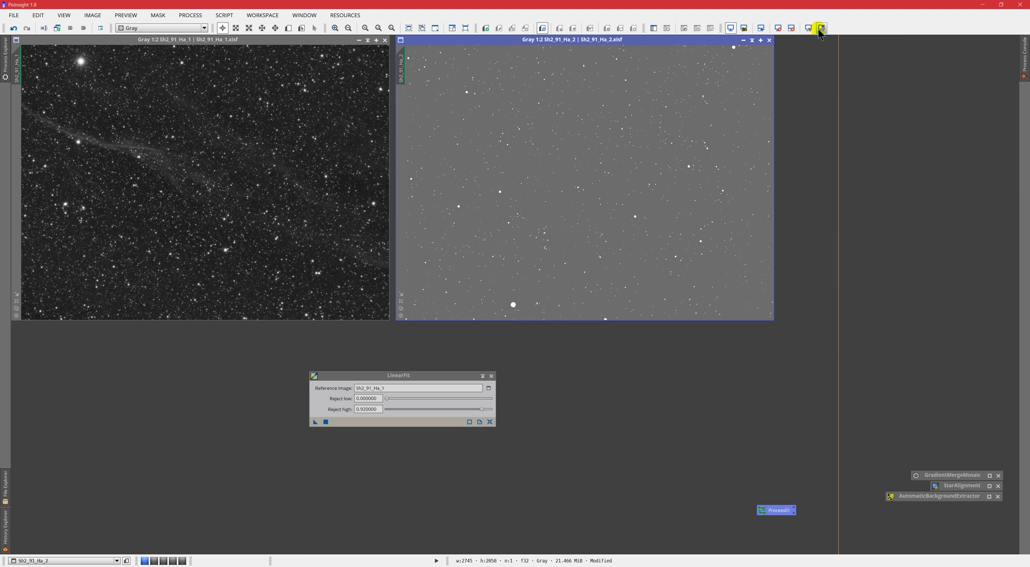
left_click(809, 29)
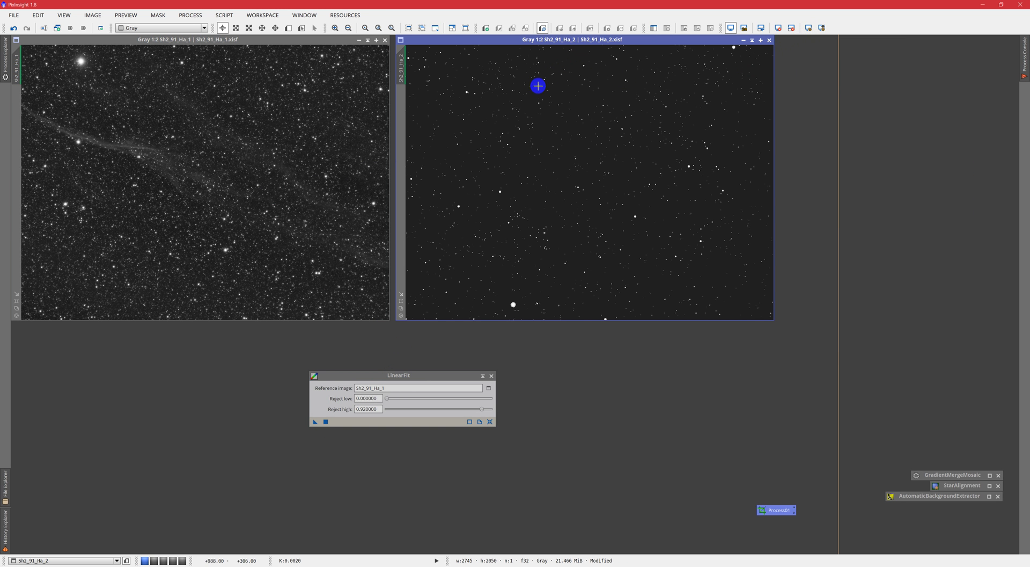
left_click(14, 29)
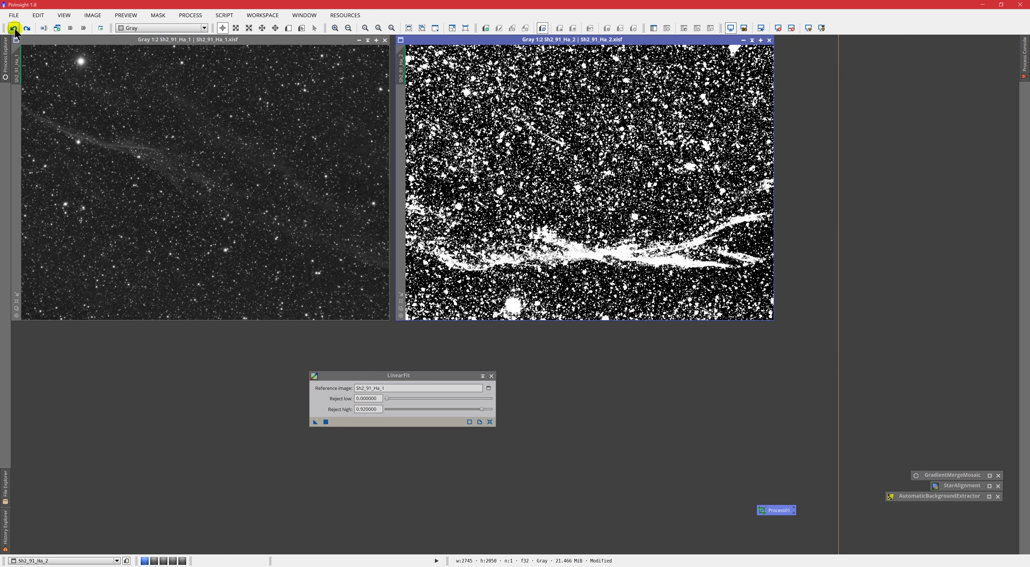
left_click(806, 29)
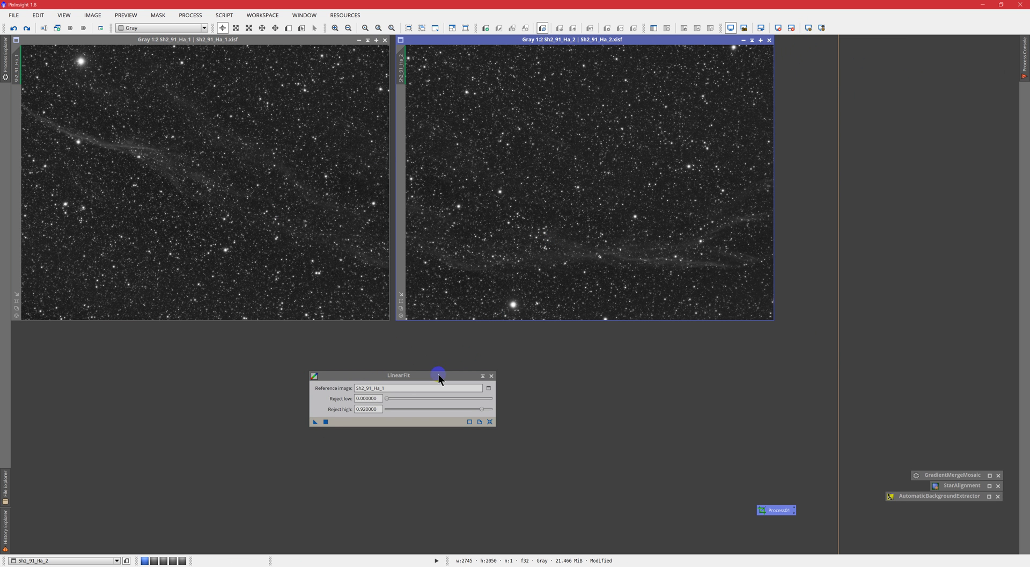
left_click_drag(439, 375, 416, 385)
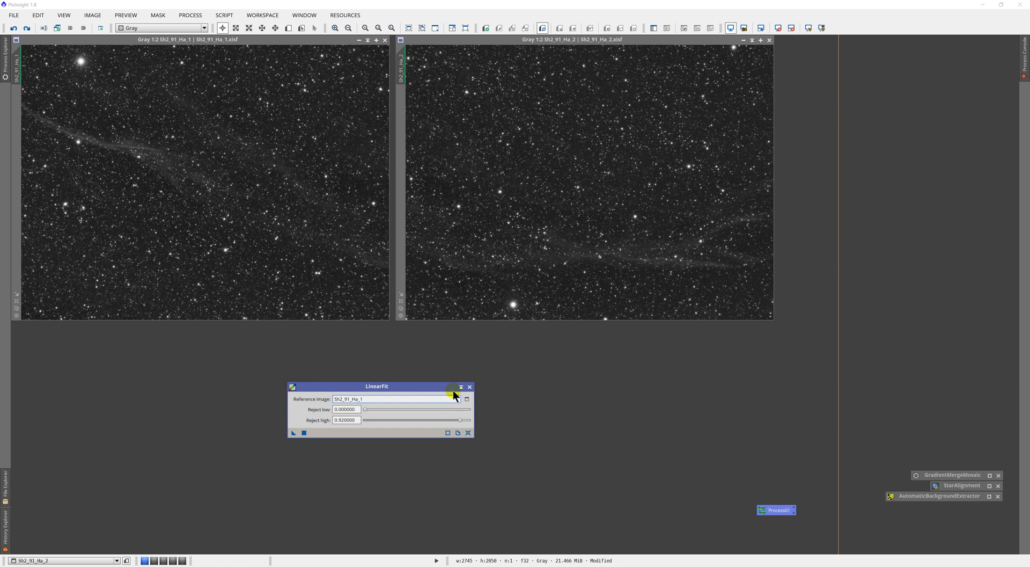
left_click_drag(450, 391, 433, 406)
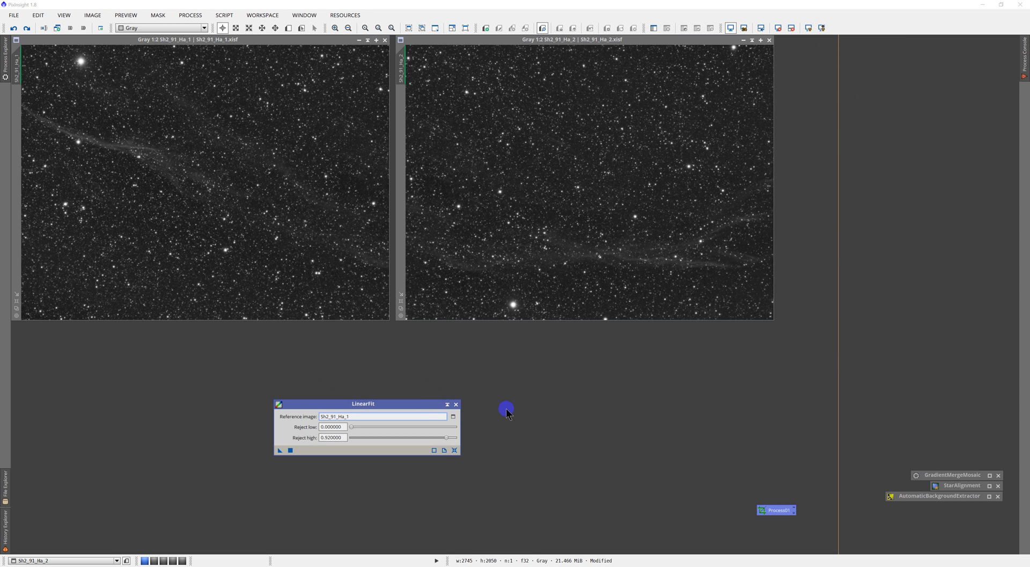
key("Escape")
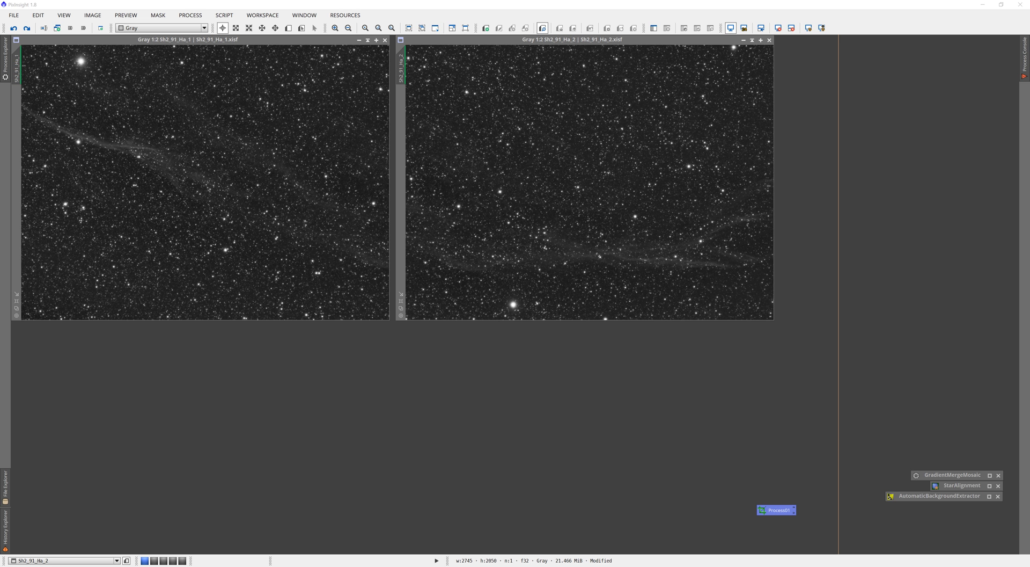
Run the dnaLinearFit script with Sh2_91_Ha_1 as reference and Sh2_91_Ha_2 as target
left_click(576, 348)
left_click(226, 16)
mouse_move(240, 120)
left_click(329, 380)
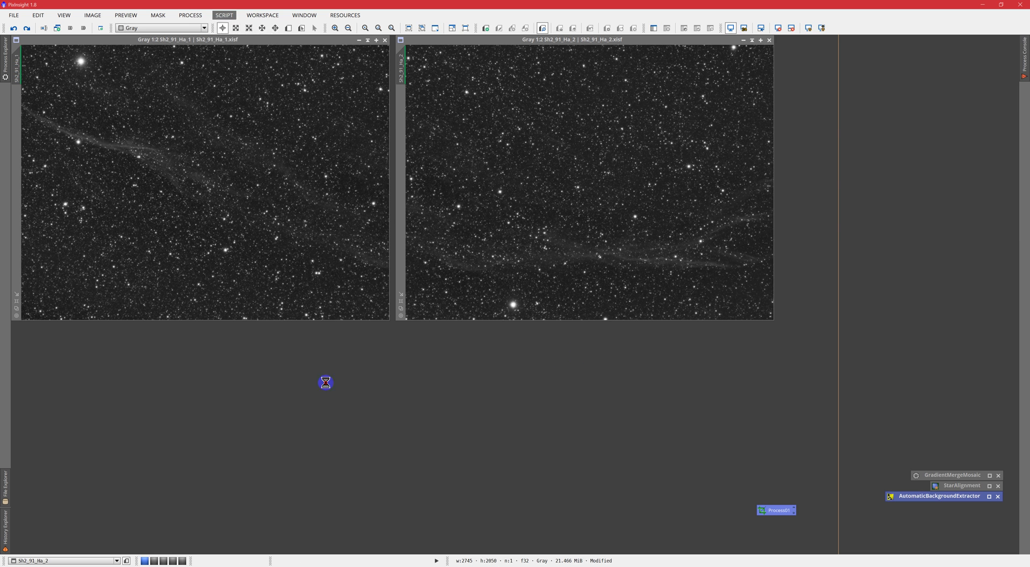
left_click(435, 353)
left_click_drag(513, 247, 390, 341)
left_click(450, 371)
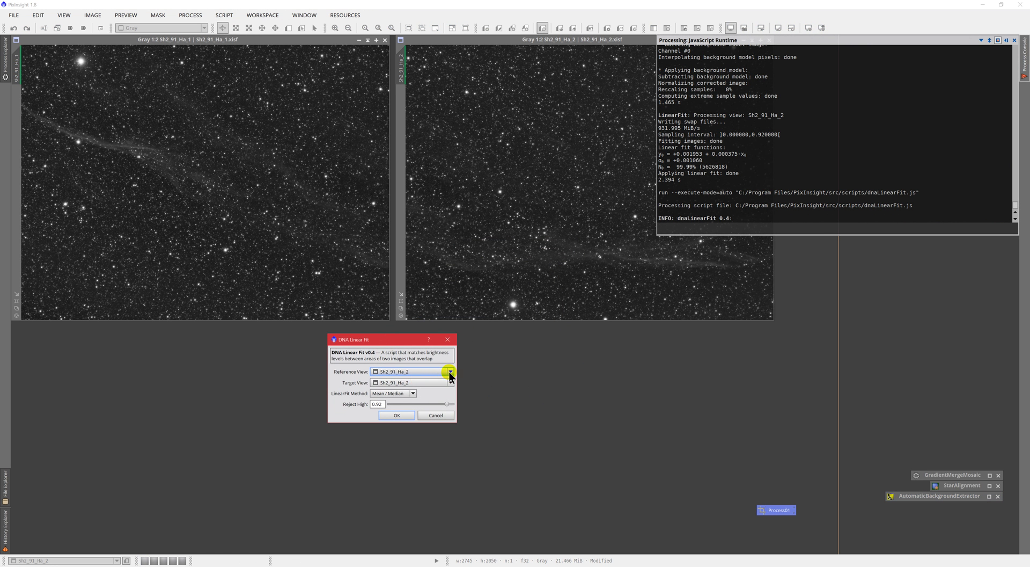
left_click(419, 383)
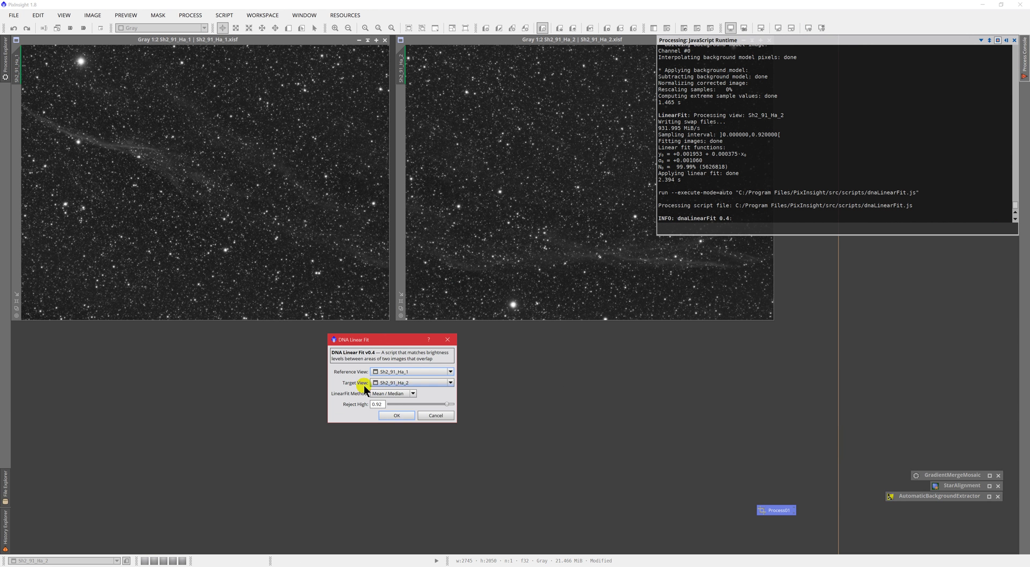
mouse_move(399, 382)
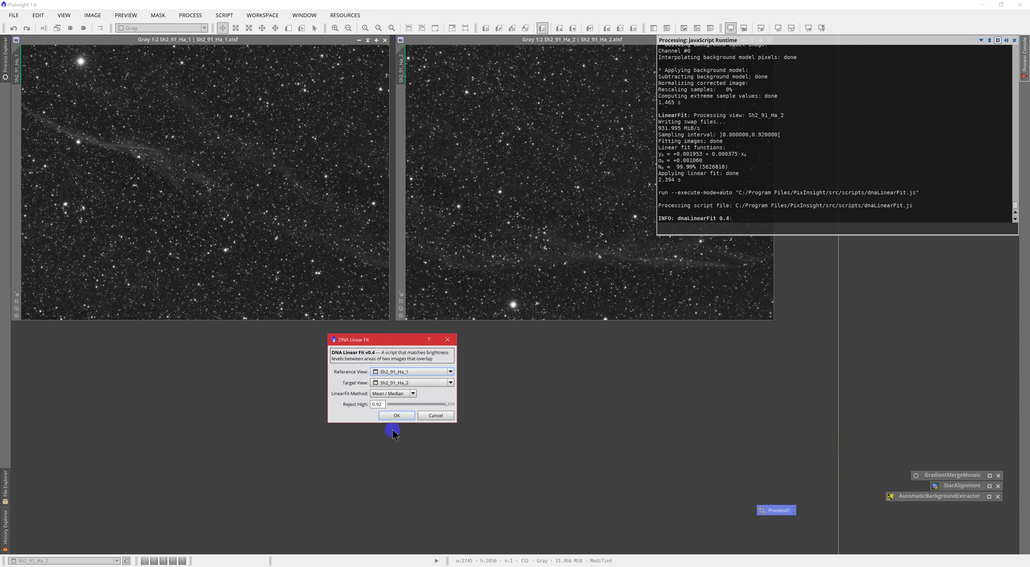
left_click(397, 416)
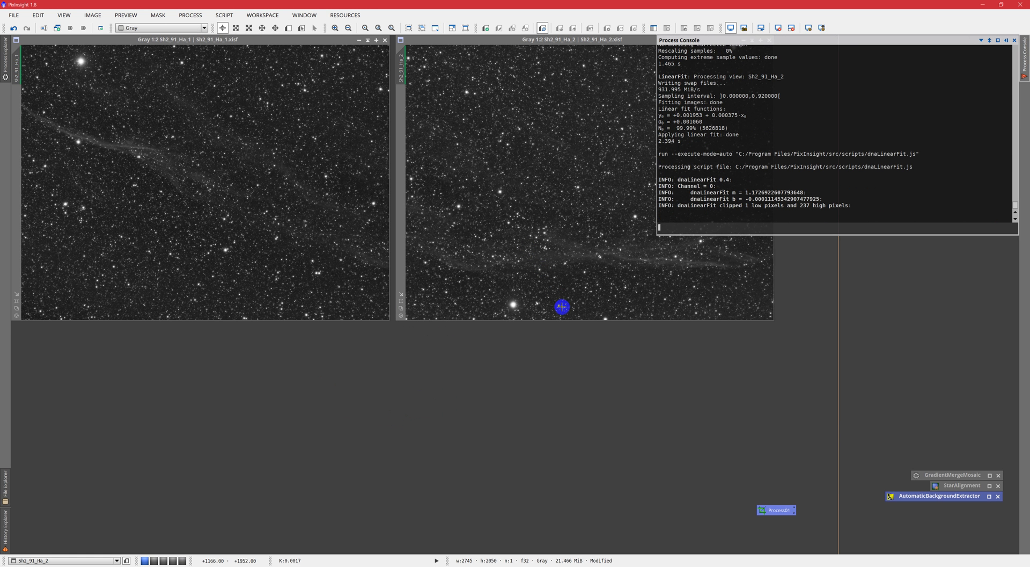
Hide the processing log and read pixel values across Sh2_91_Ha_2
left_click(568, 40)
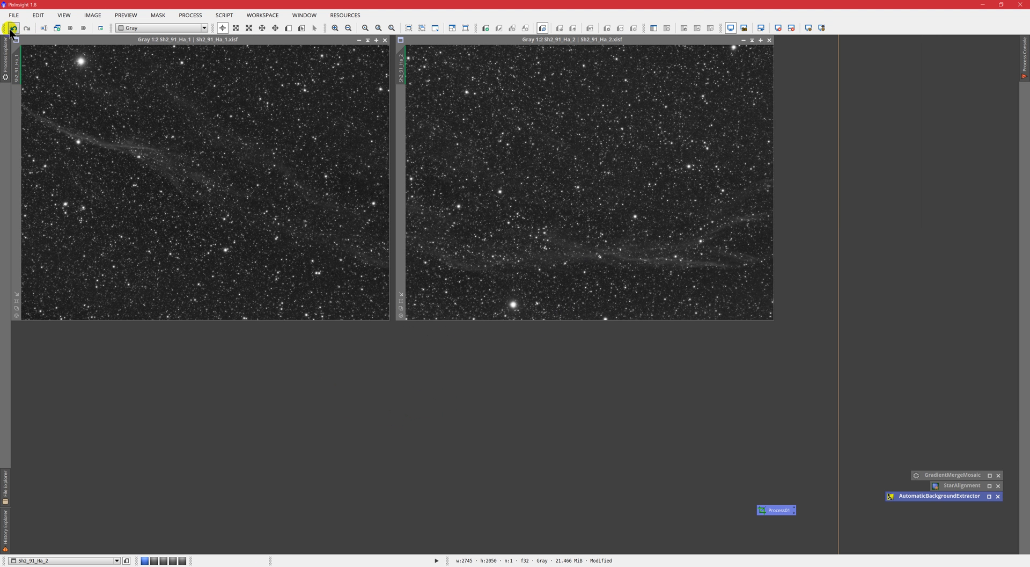
mouse_move(269, 76)
left_mouse_down()
mouse_move(524, 107)
mouse_move(584, 143)
mouse_move(351, 153)
left_mouse_up()
left_click(729, 78)
left_click_drag(679, 198, 535, 204)
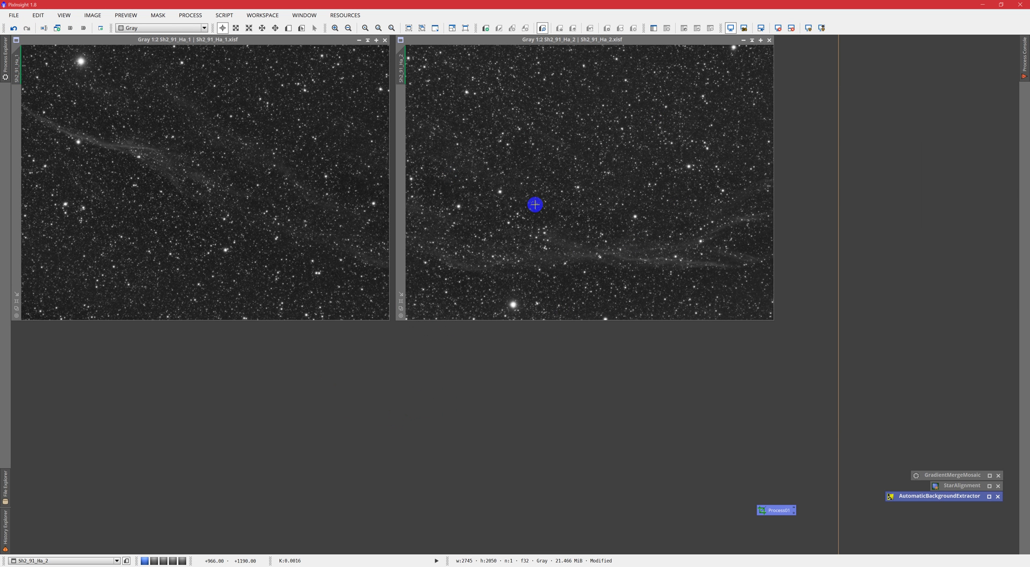
mouse_move(535, 205)
left_mouse_down()
mouse_move(506, 279)
mouse_move(529, 282)
left_mouse_up()
Save Sh2_91_Ha_1 as Sh2_91_Ha_1.xisf in the Prepped folder
left_click(271, 43)
left_click(464, 43)
left_click(287, 40)
left_click(15, 15)
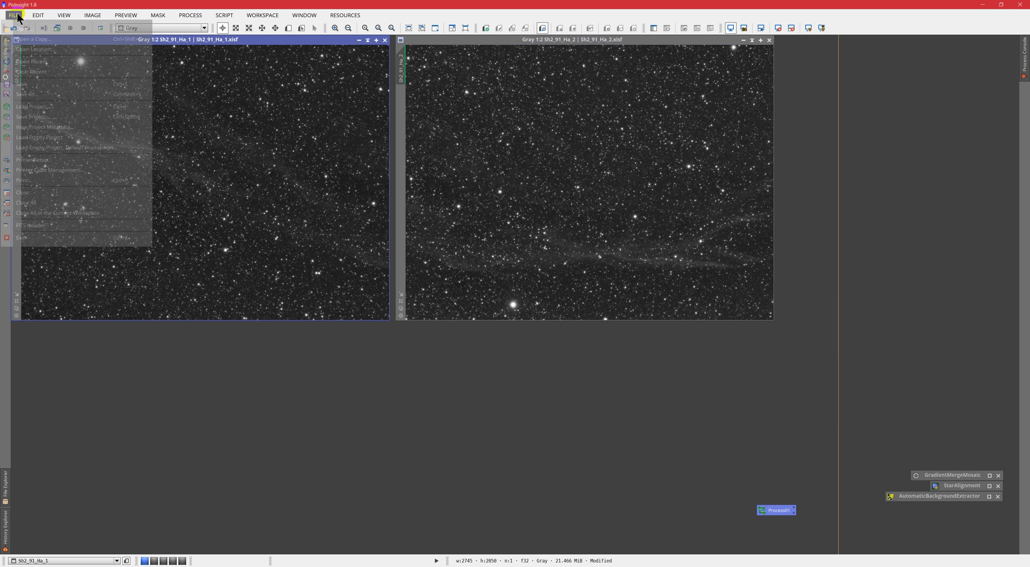
left_click(38, 93)
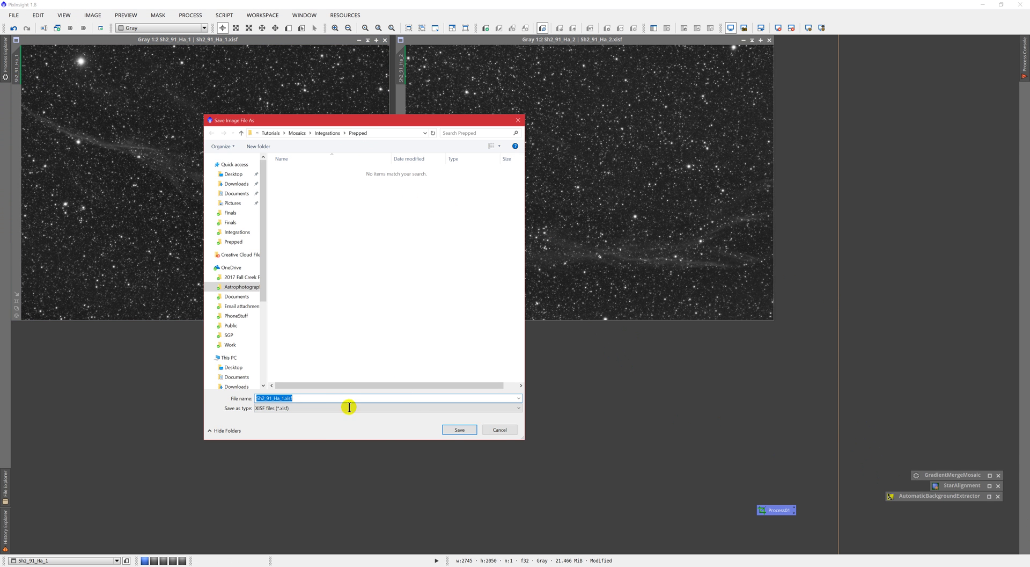
left_click(454, 429)
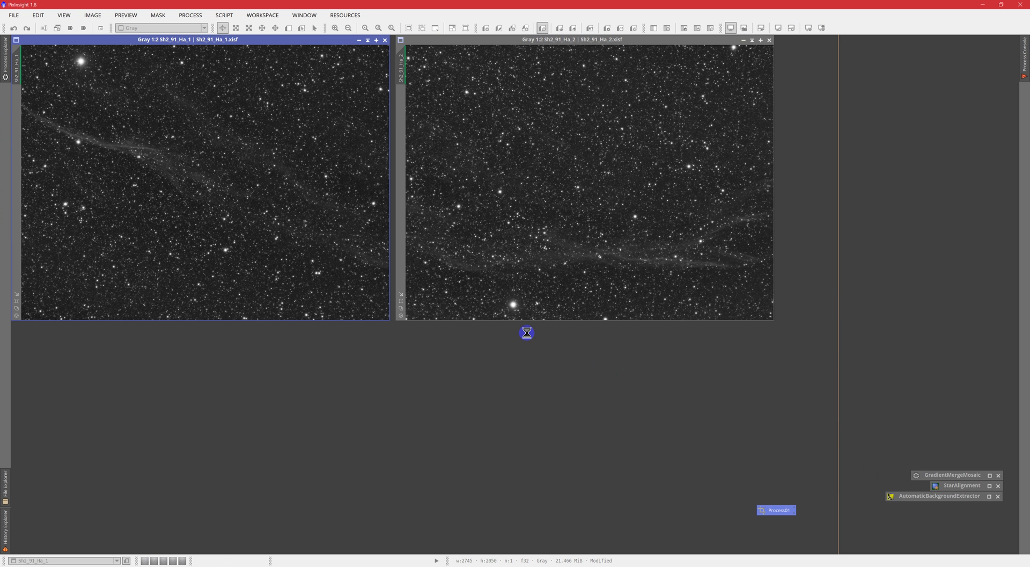
left_click(511, 393)
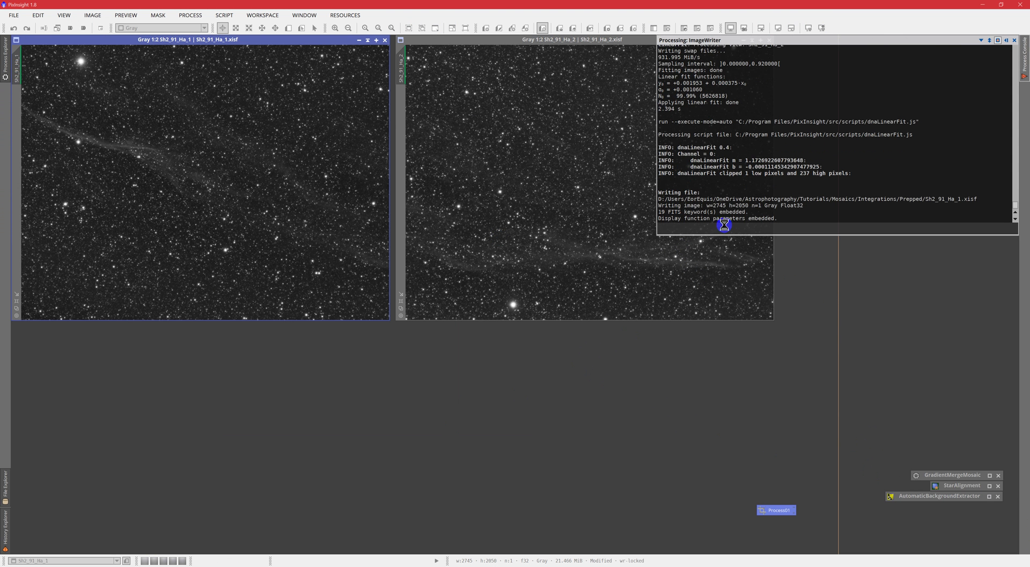
Save Sh2_91_Ha_2 as Sh2_91_Ha_2.xisf in the Prepped folder
left_click(500, 40)
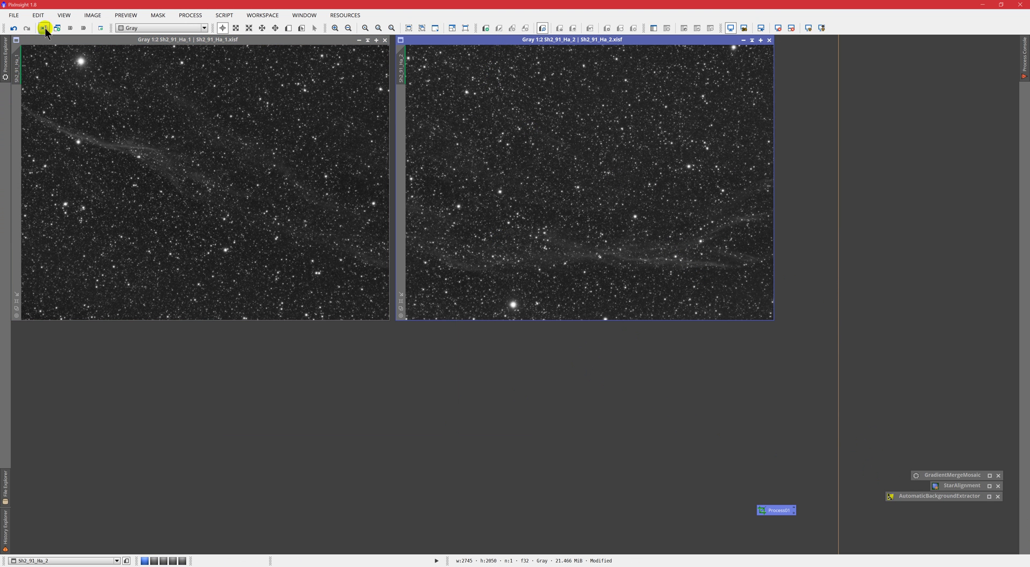
left_click(20, 15)
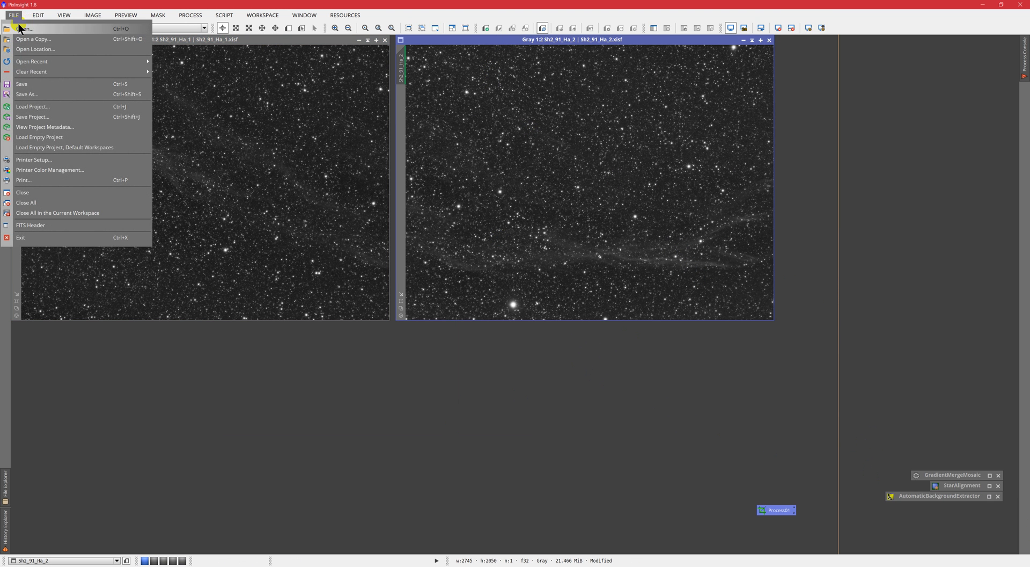
left_click(36, 95)
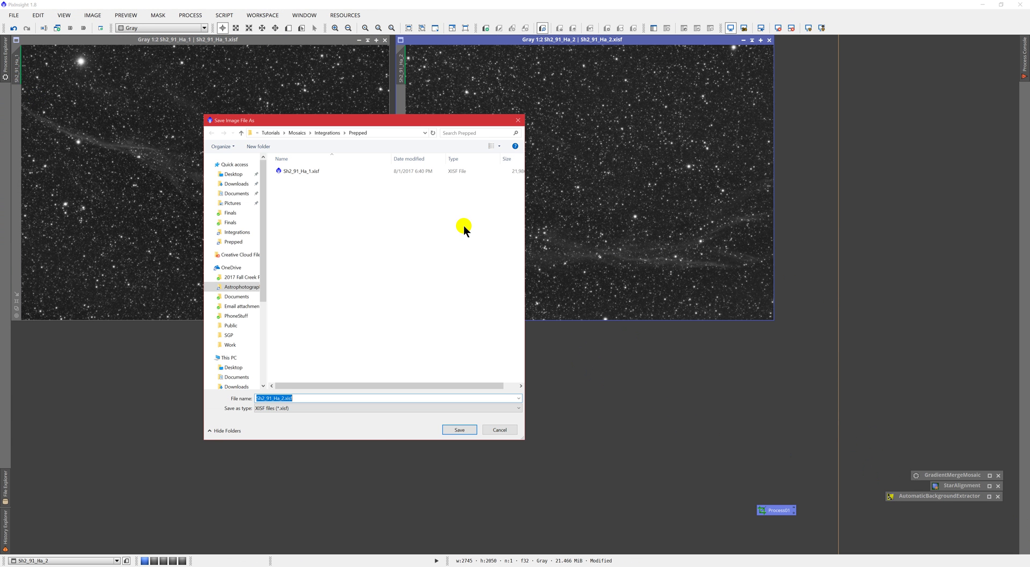
left_click(462, 426)
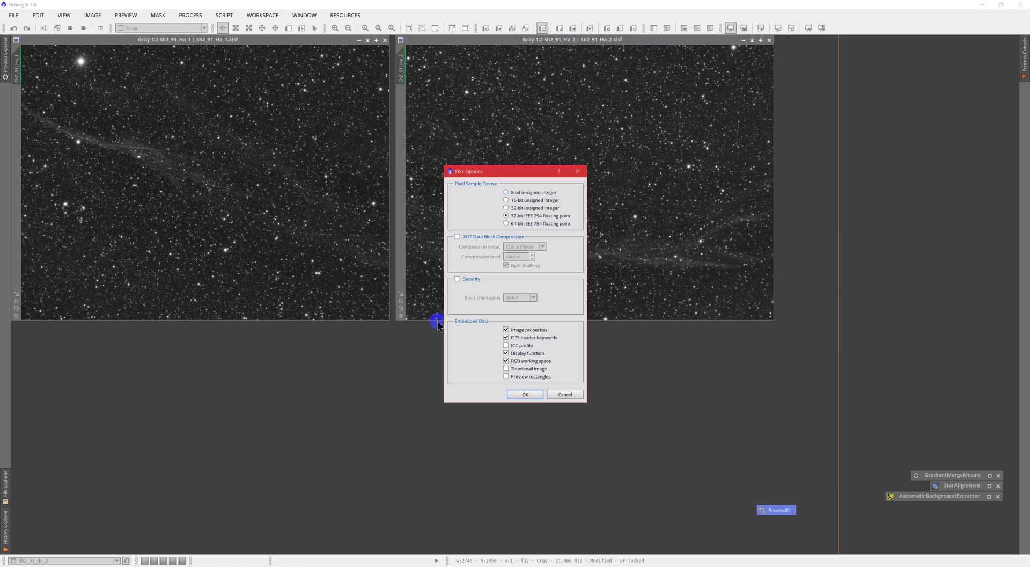
left_click(531, 393)
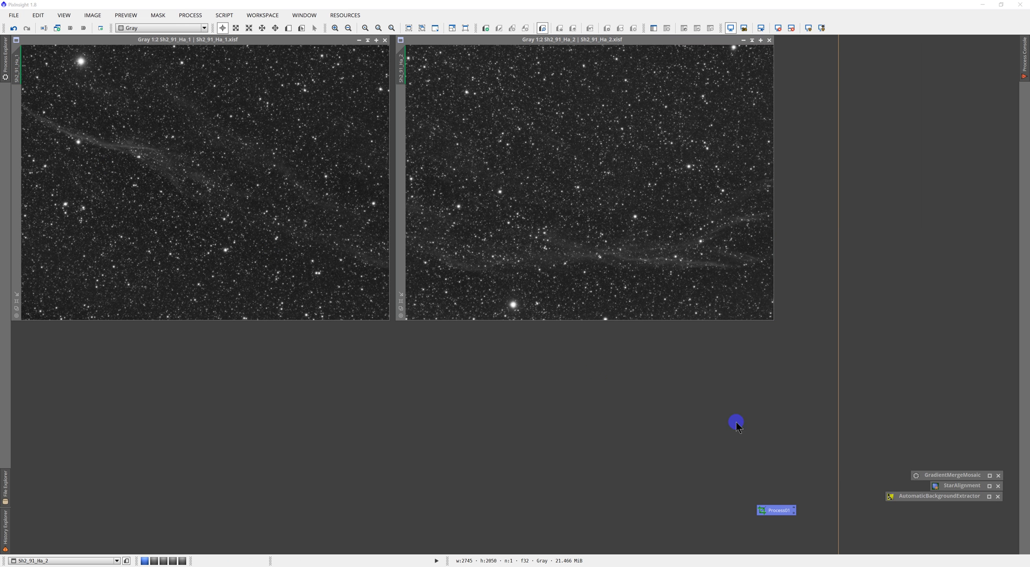
Open the StarAlignment icon and set Sh2_91_Ha_1 as the reference image
double_click(951, 483)
left_click_drag(890, 124, 855, 126)
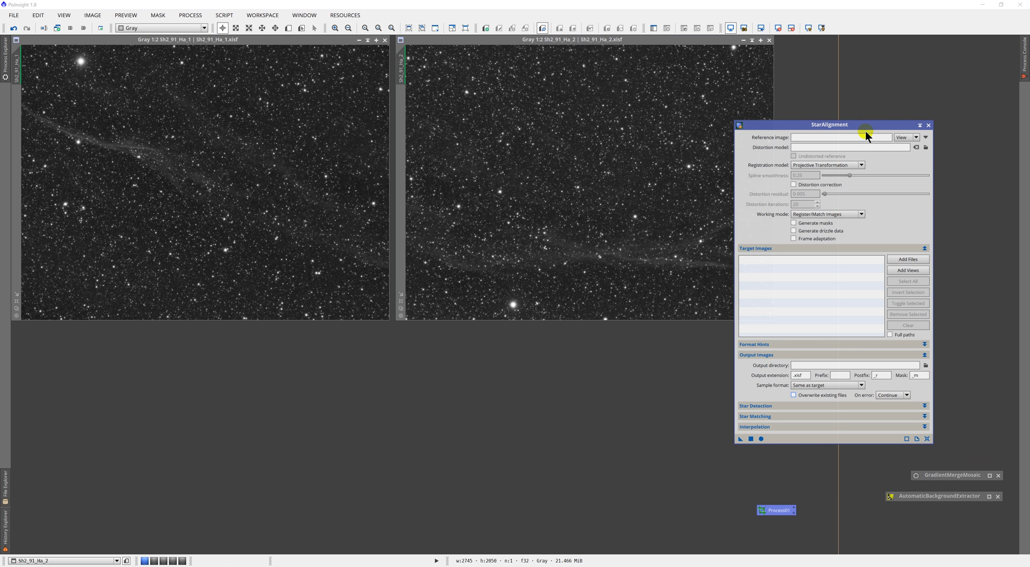
left_click_drag(880, 128, 928, 120)
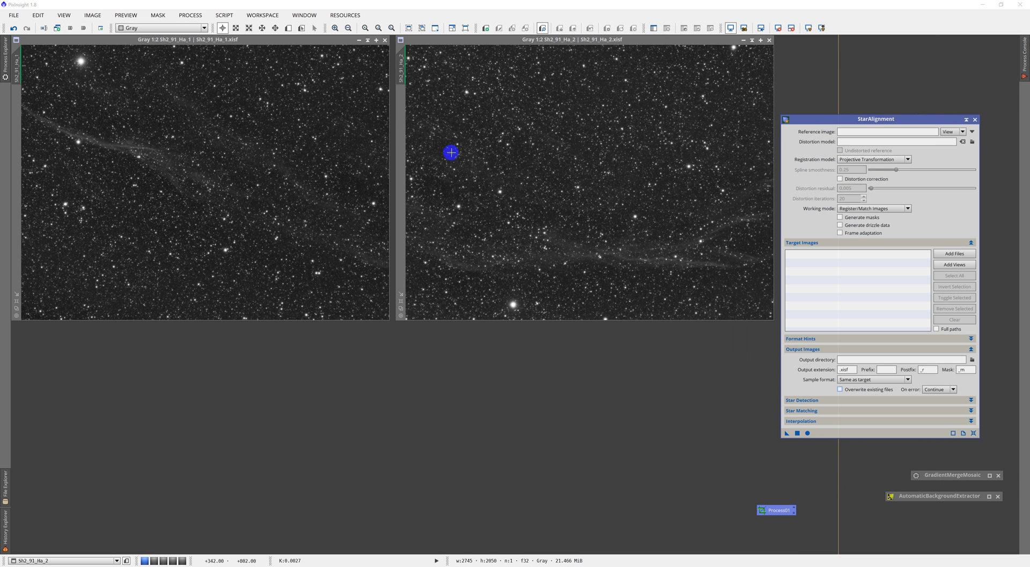
left_click(972, 132)
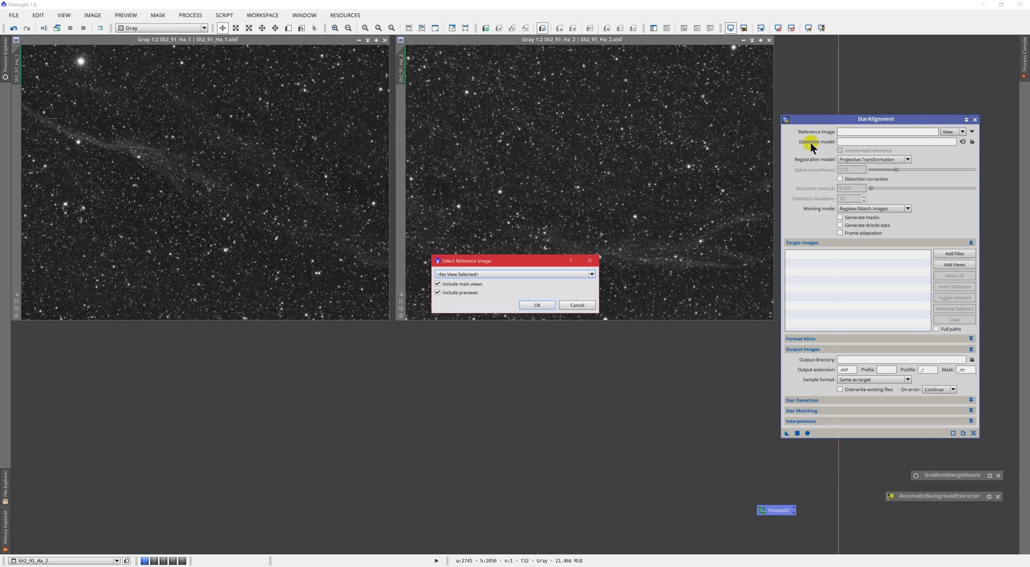
left_click(527, 274)
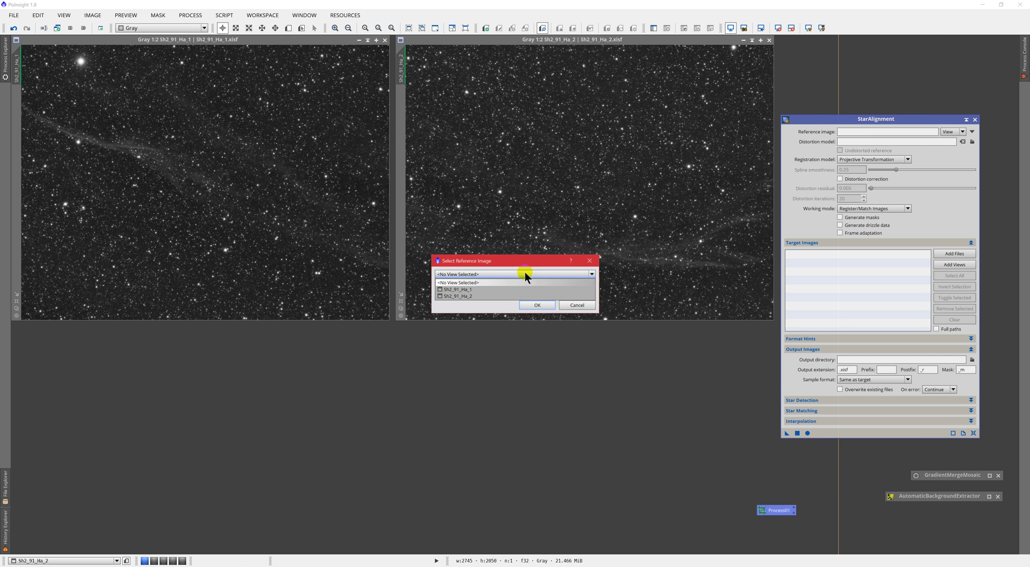
left_click(486, 288)
left_click(530, 305)
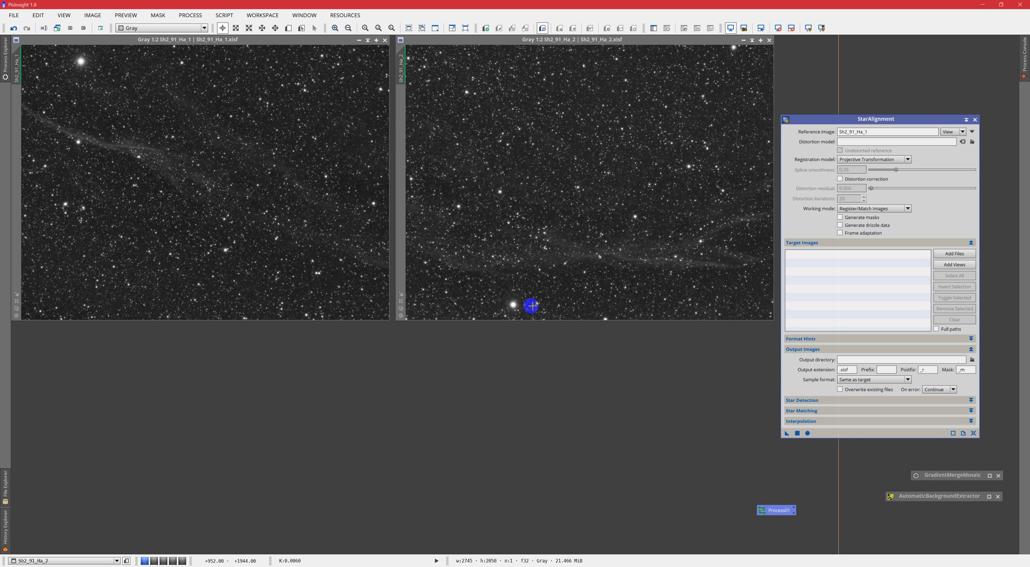
Choose Register/Union - Mosaic mode with frame adaptation; dismiss the no-target-images error from Apply Global
left_click(869, 208)
left_click(858, 224)
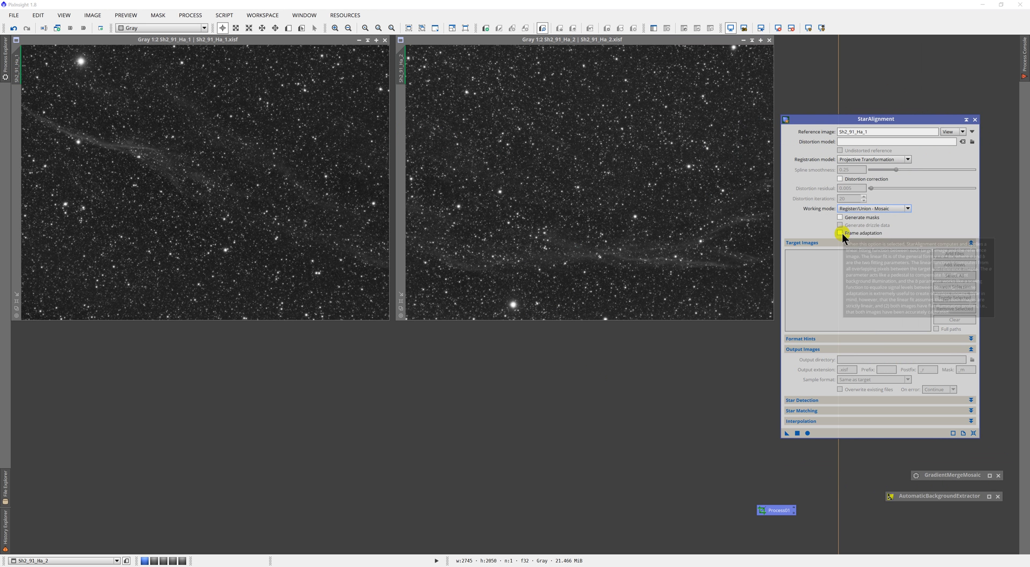
left_click(870, 234)
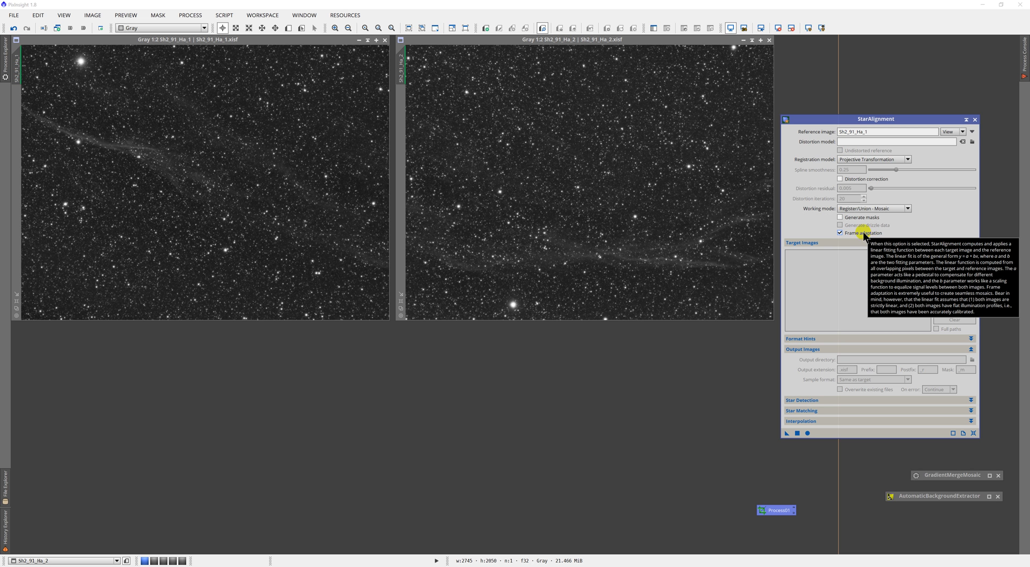
left_click_drag(859, 121, 867, 108)
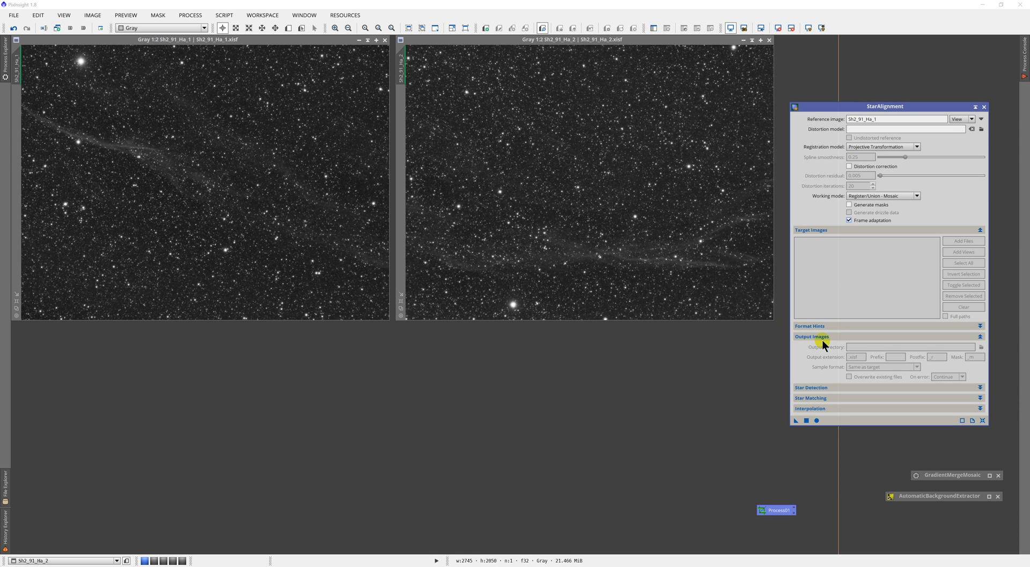
left_click(816, 421)
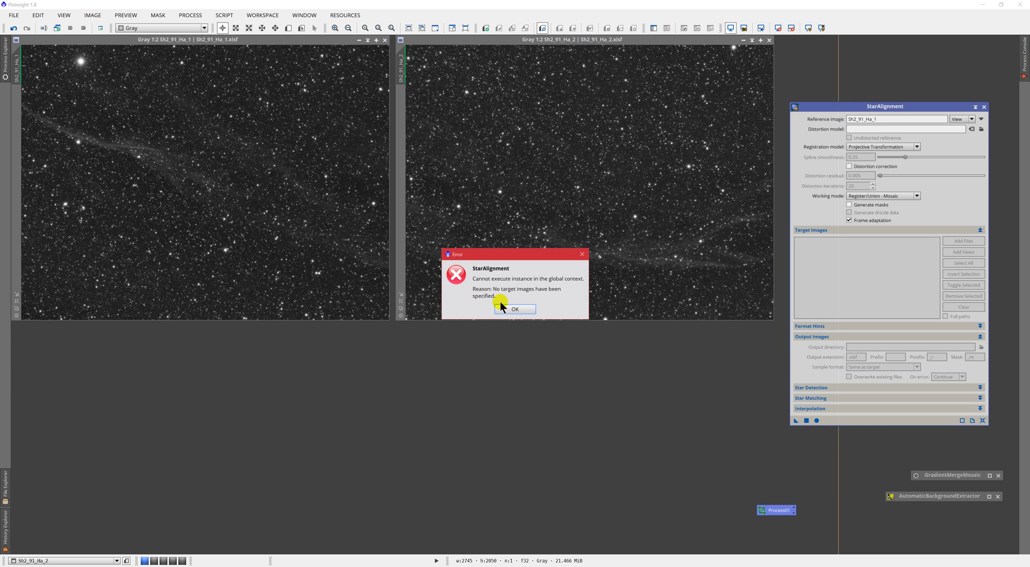
left_click(502, 305)
Align Sh2_91_Ha_2 onto Ha_1, producing the 4990×2094 Sh2_91_Ha_2_mosaic image
left_click_drag(797, 420, 580, 200)
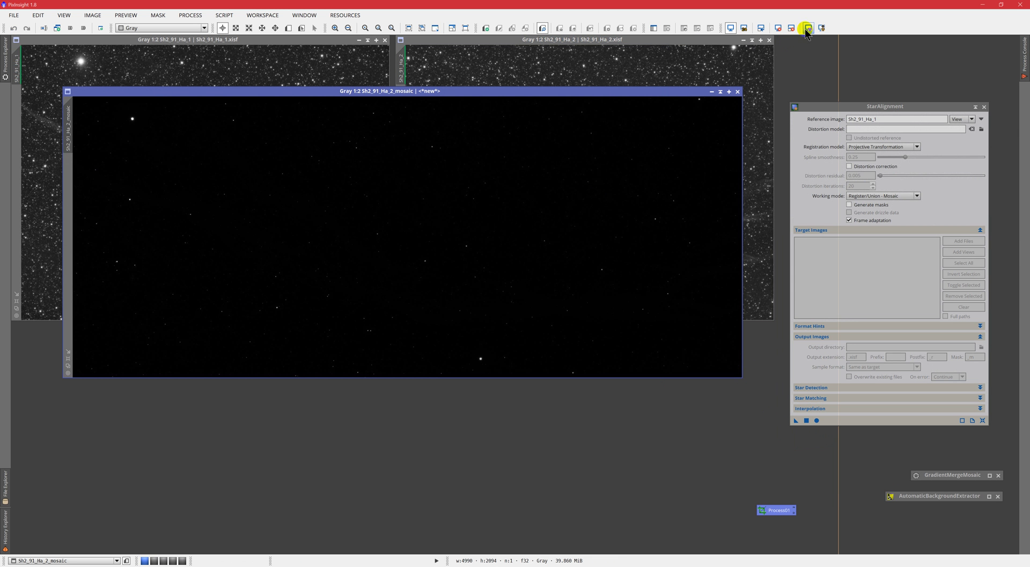
left_click(808, 29)
left_click(428, 94)
left_click_drag(428, 94, 401, 154)
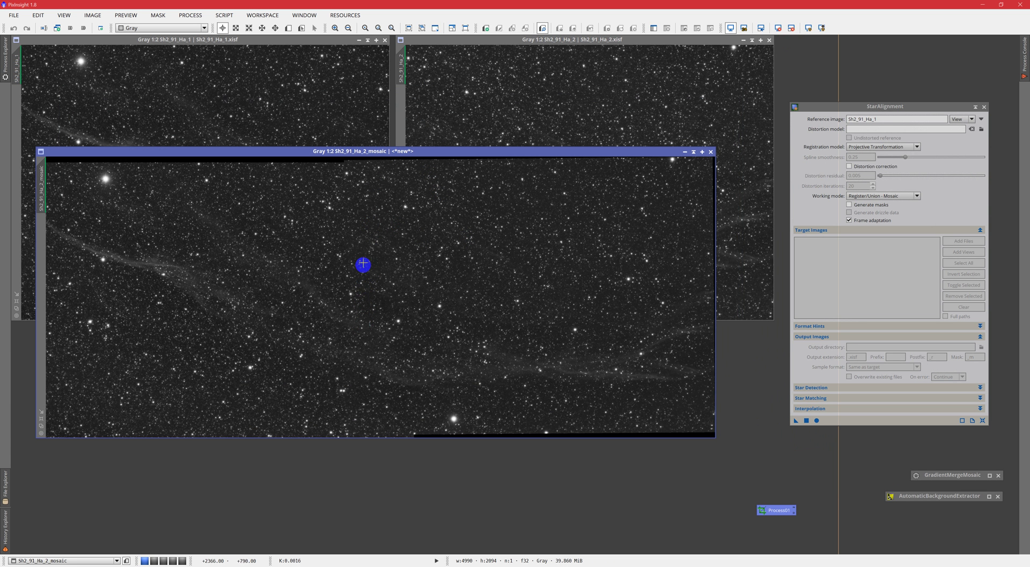
Auto-stretch and zoom around the mosaic to inspect it, then reset the display stretch
left_click(821, 28)
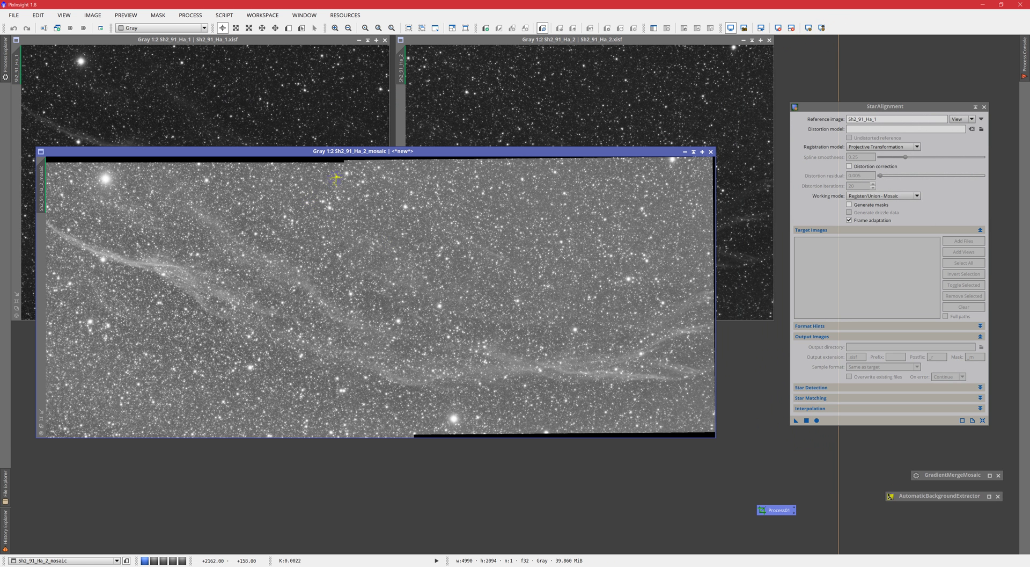
scroll(318, 198, "up", 1)
scroll(623, 251, "up", 2)
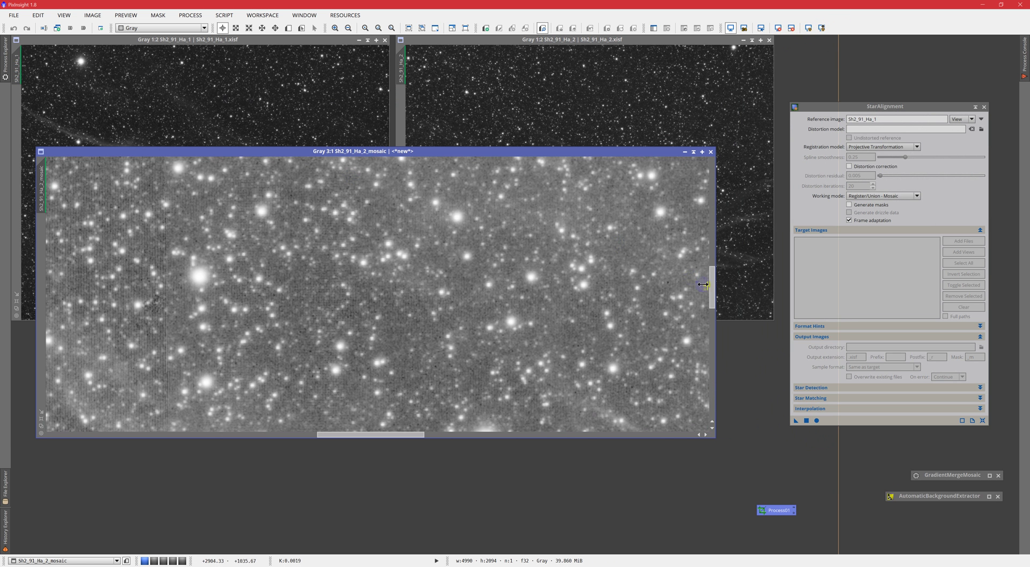
left_click_drag(712, 287, 712, 177)
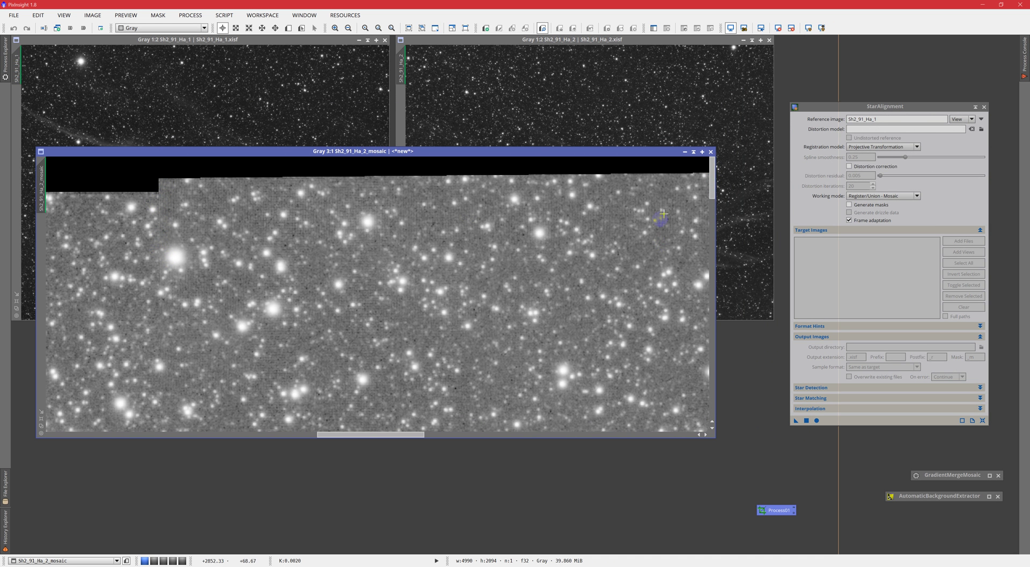
left_click_drag(713, 186, 699, 430)
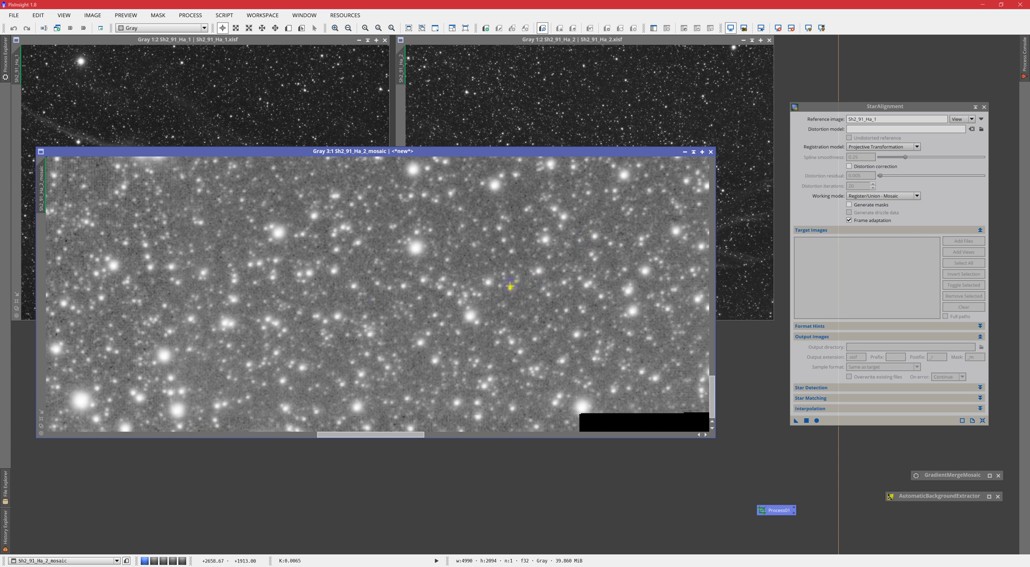
scroll(364, 299, "down", 1)
scroll(366, 297, "down", 1)
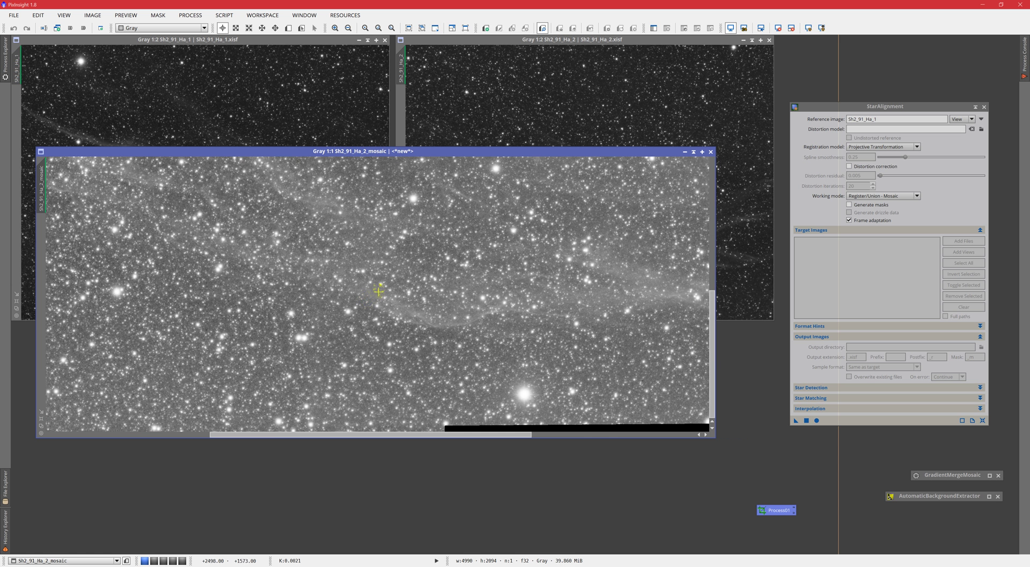
scroll(337, 289, "down", 1)
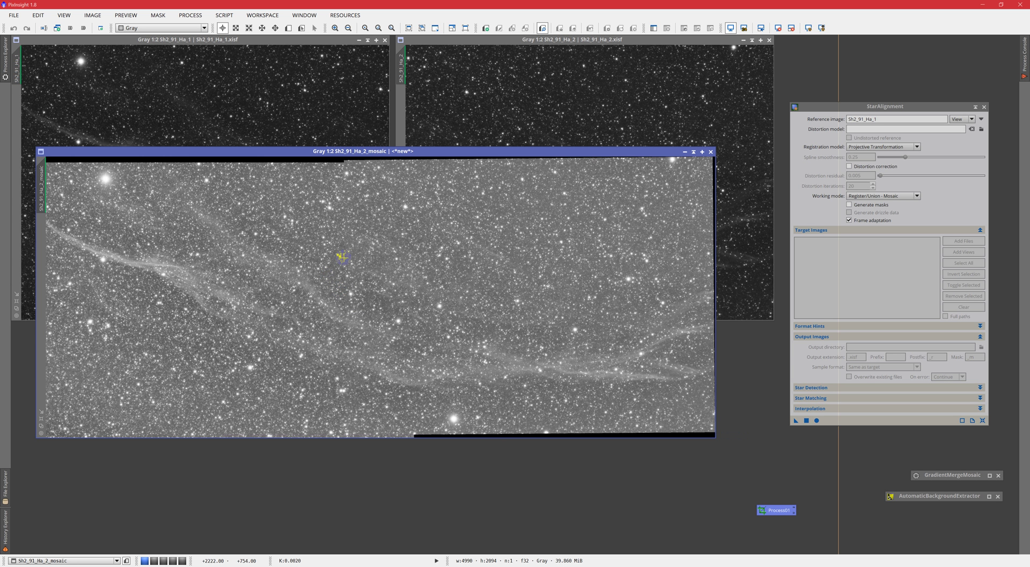
scroll(342, 258, "up", 1)
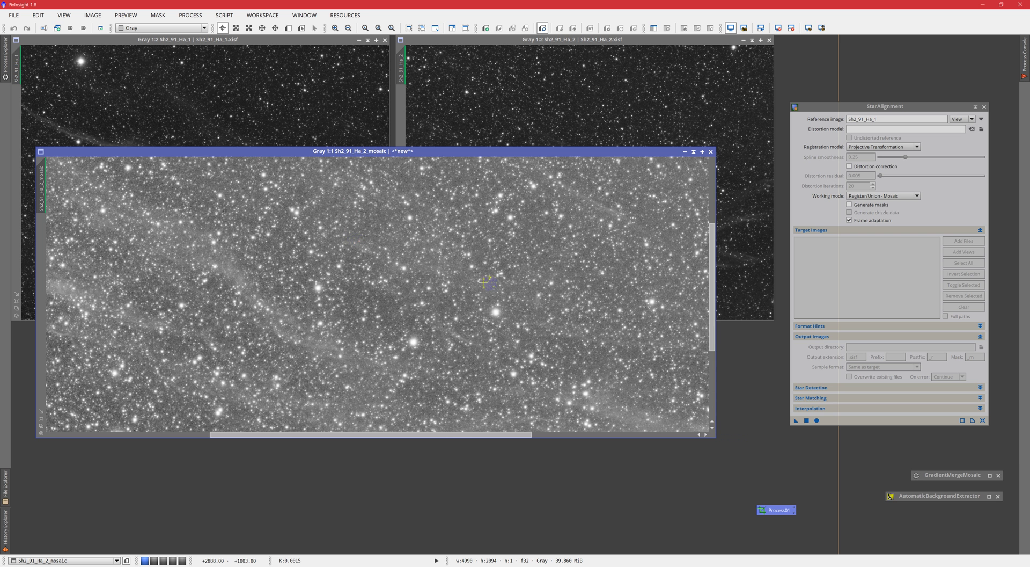
scroll(480, 282, "down", 1)
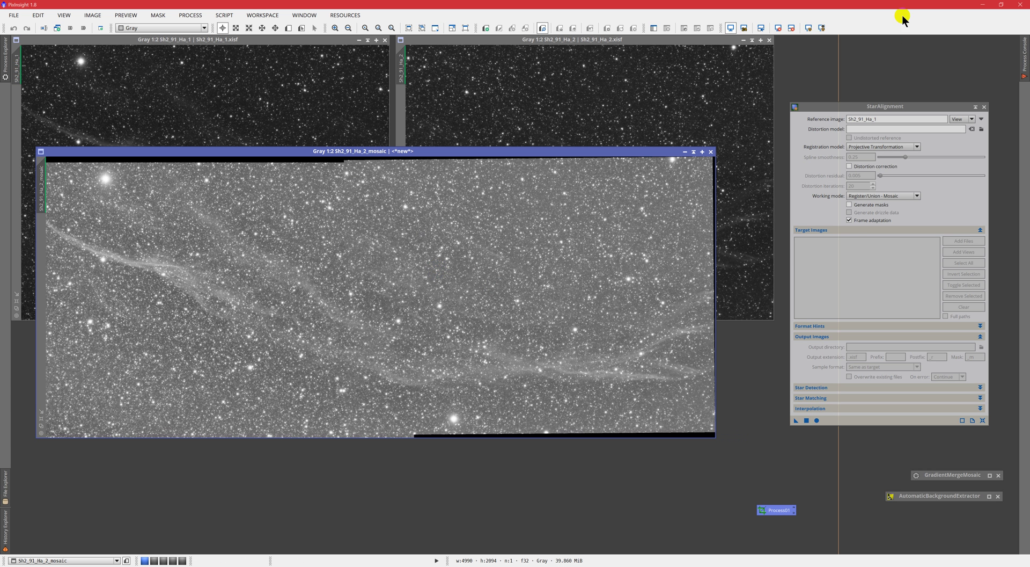
left_click(810, 27)
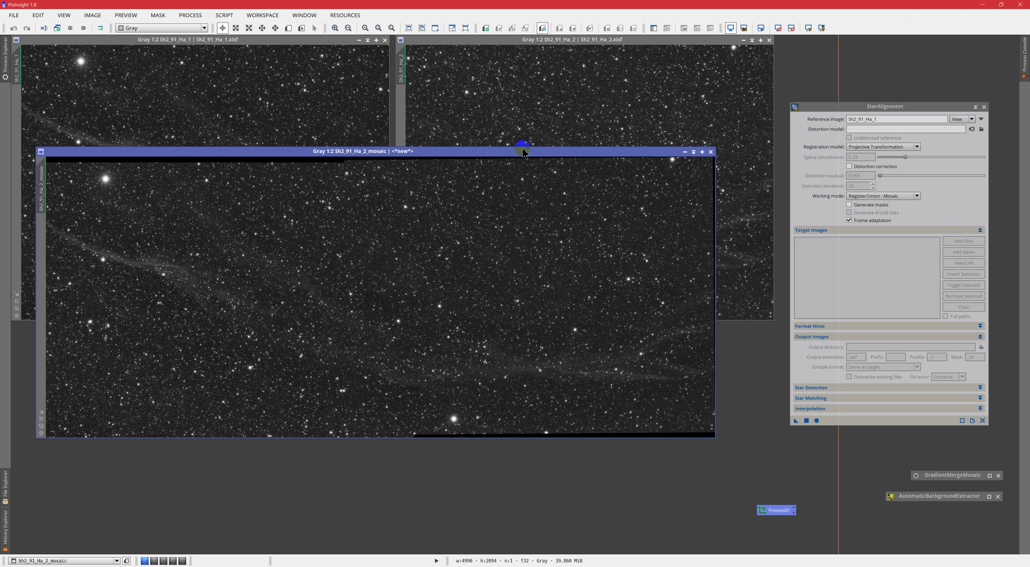
left_click_drag(523, 151, 532, 165)
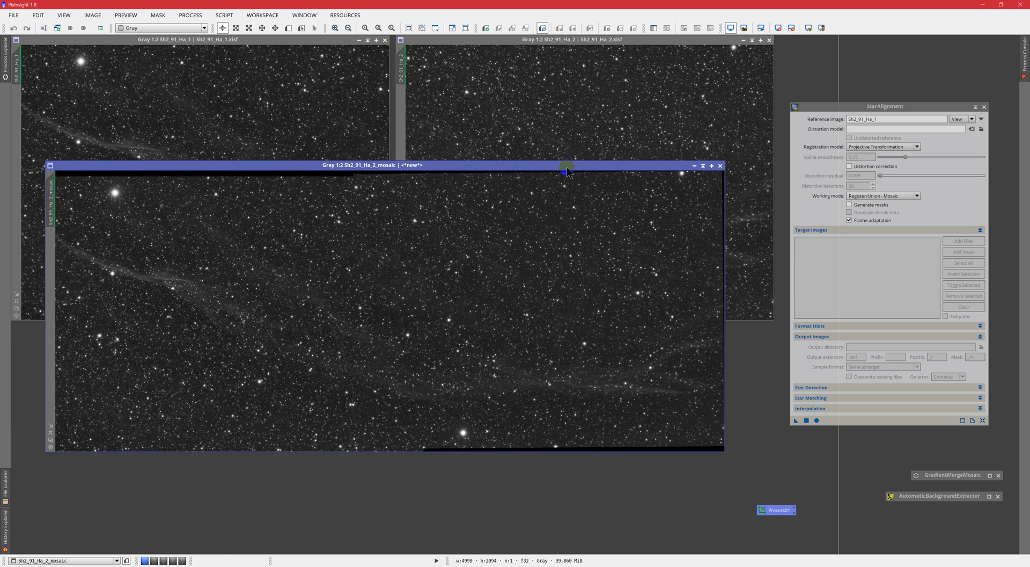
left_click(893, 107)
Close the Sh2_91_Ha_1 and Sh2_91_Ha_2 panel windows, keeping the mosaic window in view
left_click_drag(603, 178, 579, 221)
left_click(342, 39)
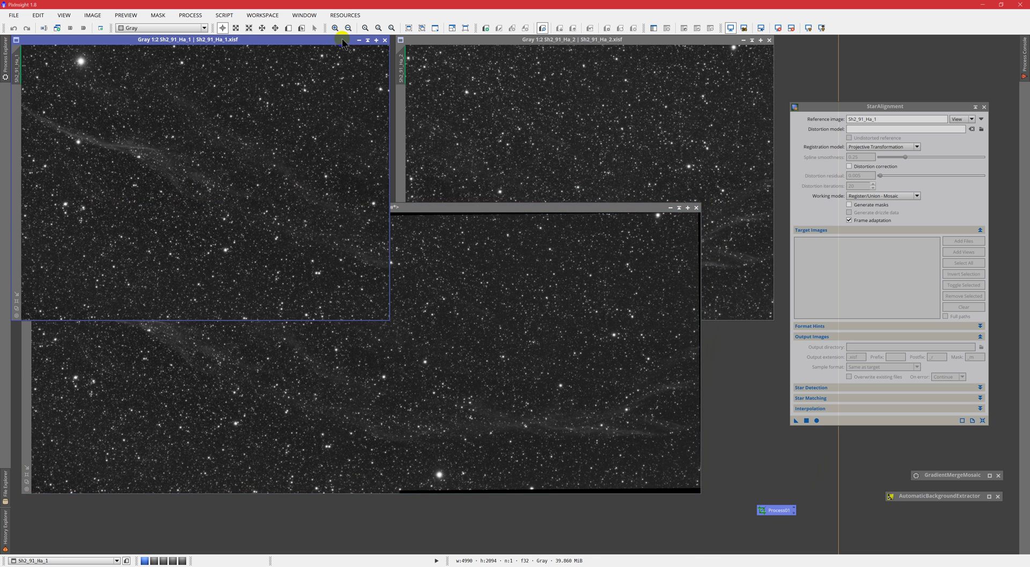
left_click(385, 41)
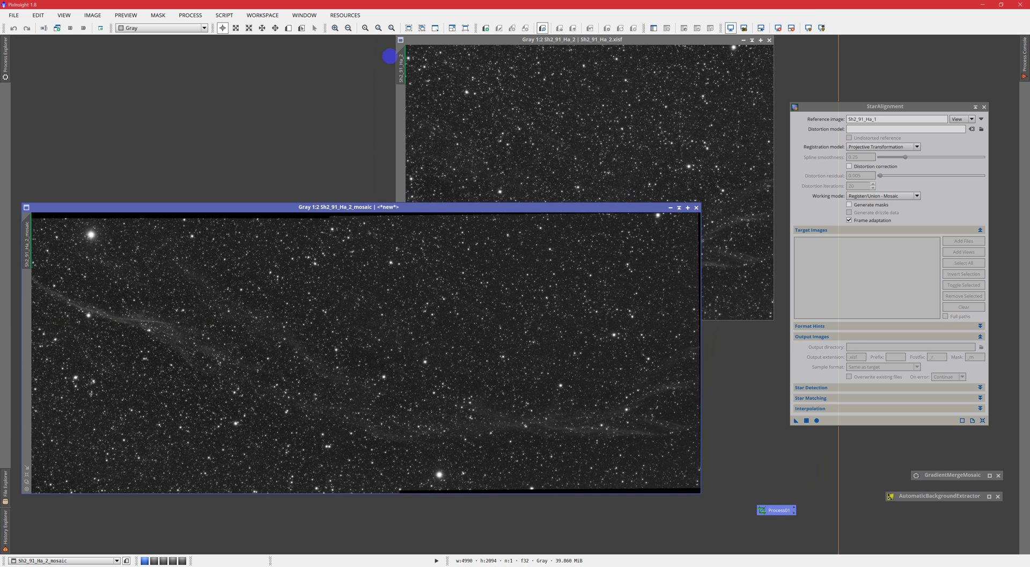
left_click(769, 40)
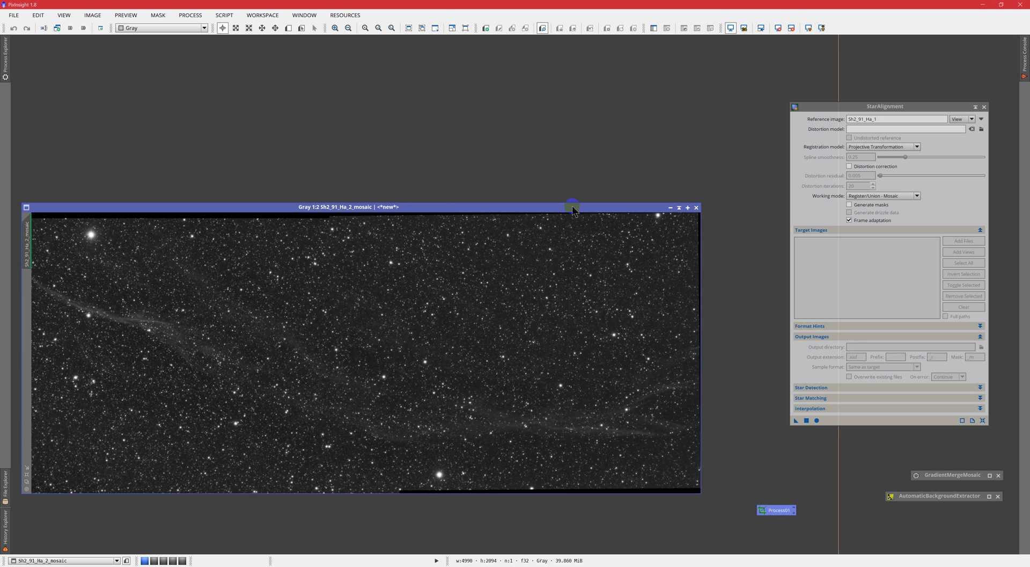
left_click_drag(572, 206, 588, 106)
left_click(398, 167)
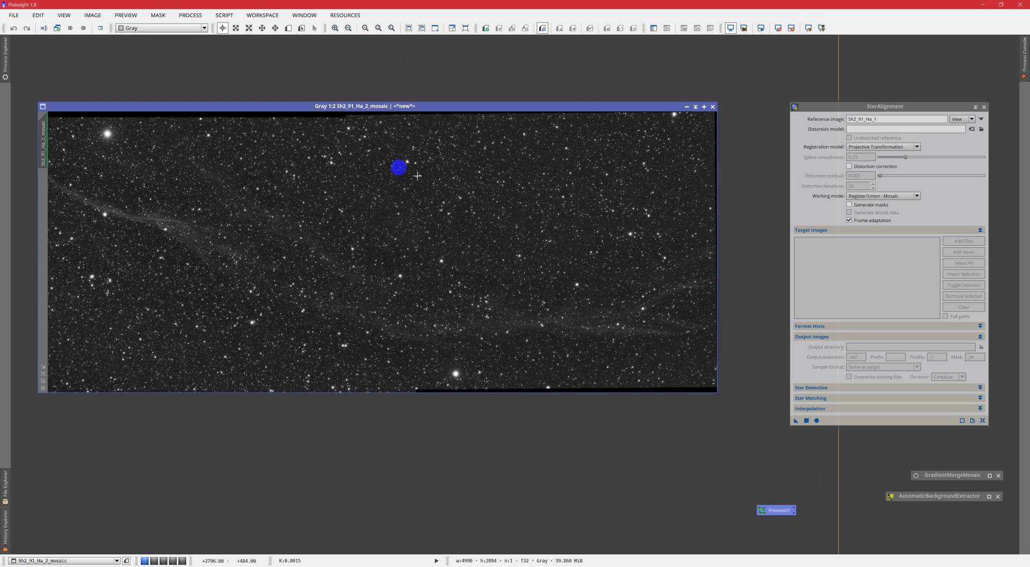
Set StarAlignment's reference image to Sh2_91_Ha_2_mosaic and its working mode to Register/Match Images
left_click(980, 121)
left_click(485, 274)
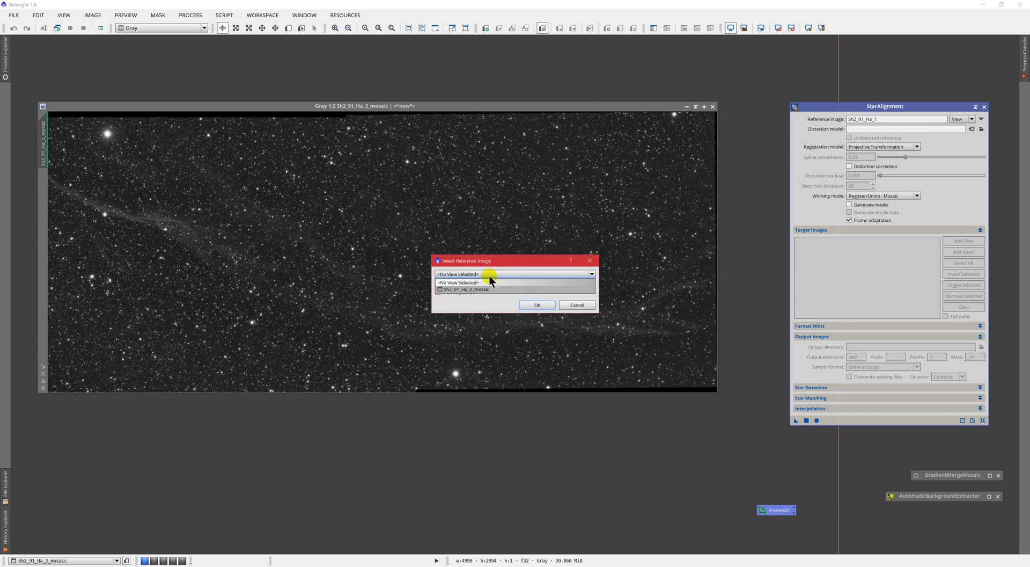
left_click(481, 289)
left_click(537, 304)
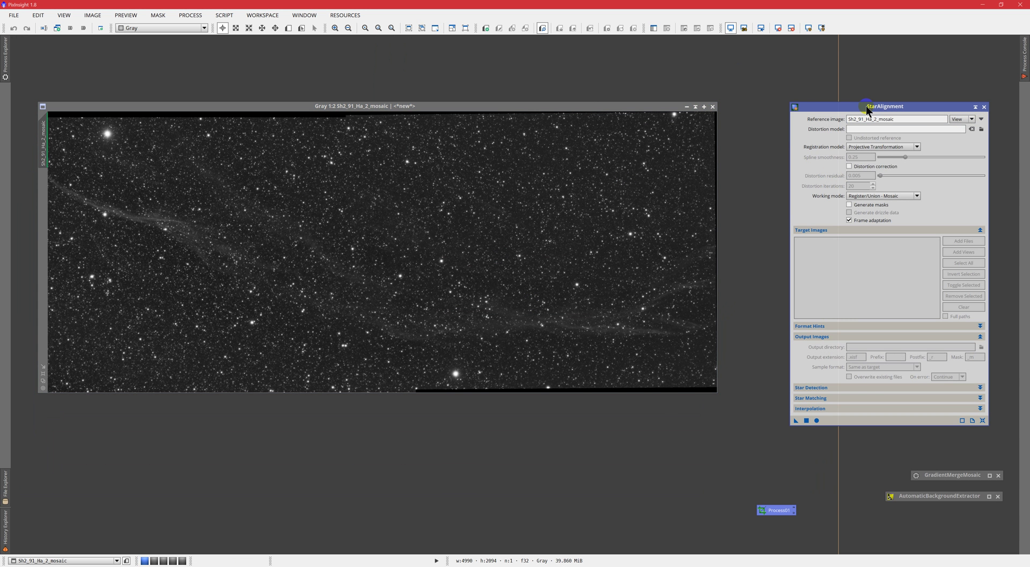
left_click(876, 196)
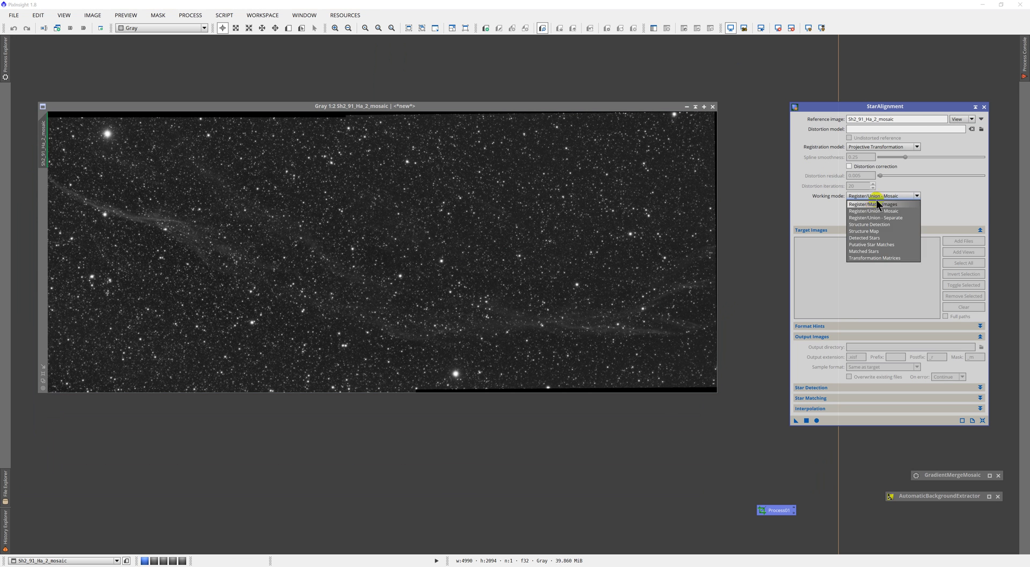
left_click(879, 204)
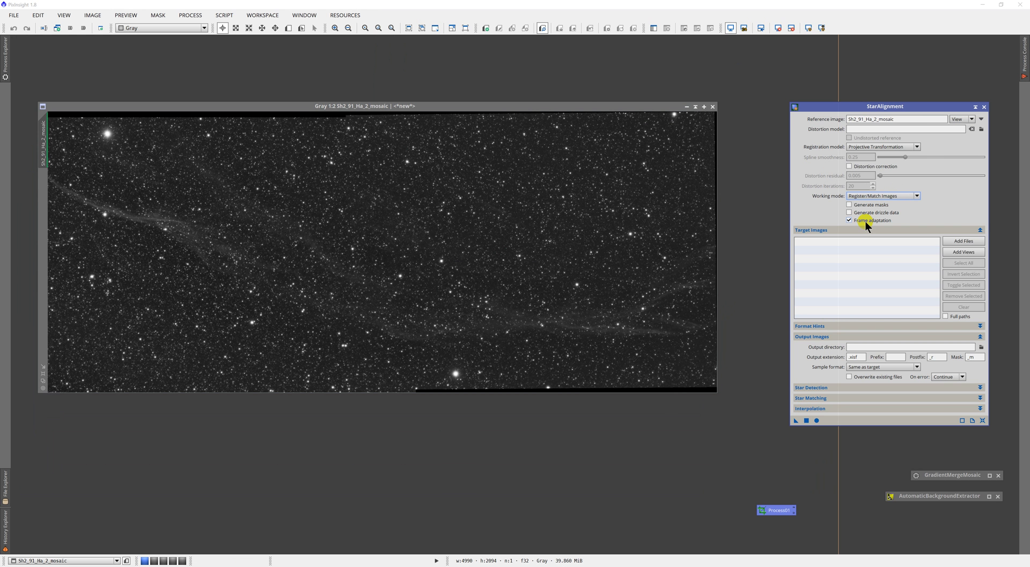
mouse_move(865, 221)
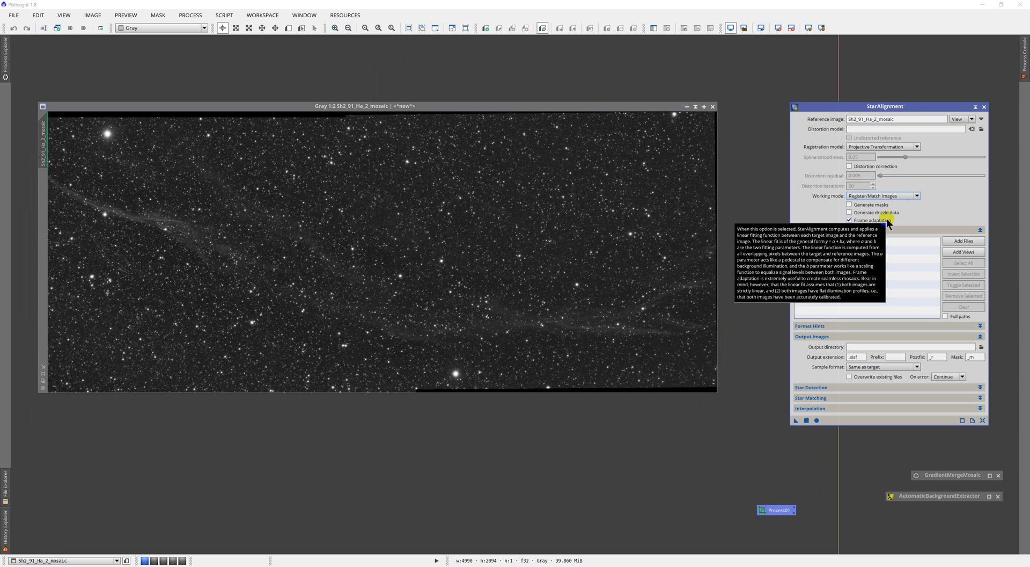
Add Sh2_91_Ha_1.xisf and Sh2_91_Ha_2.xisf from Integrations/Prepped as StarAlignment targets
left_click(963, 241)
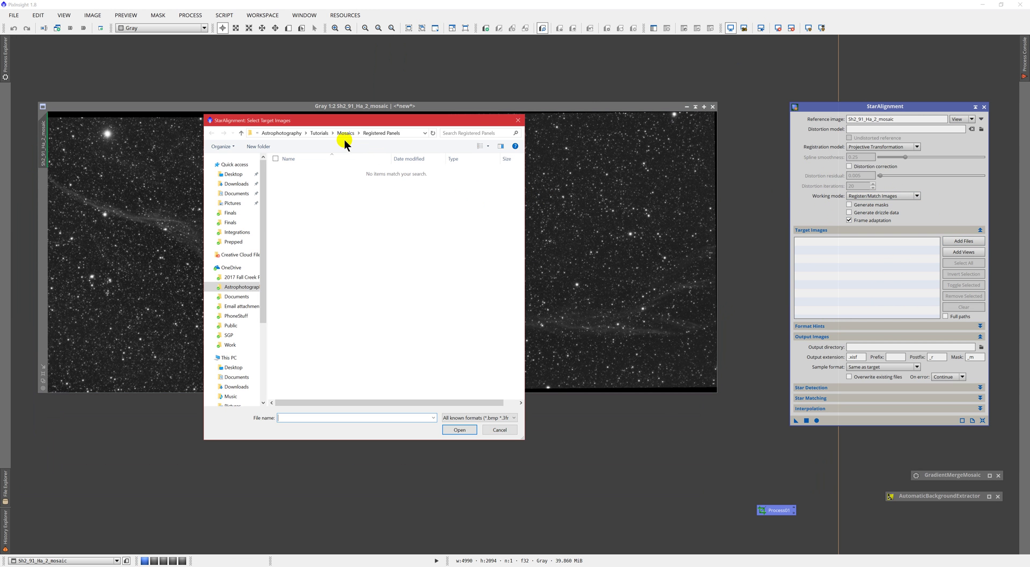
left_click_drag(347, 120, 368, 145)
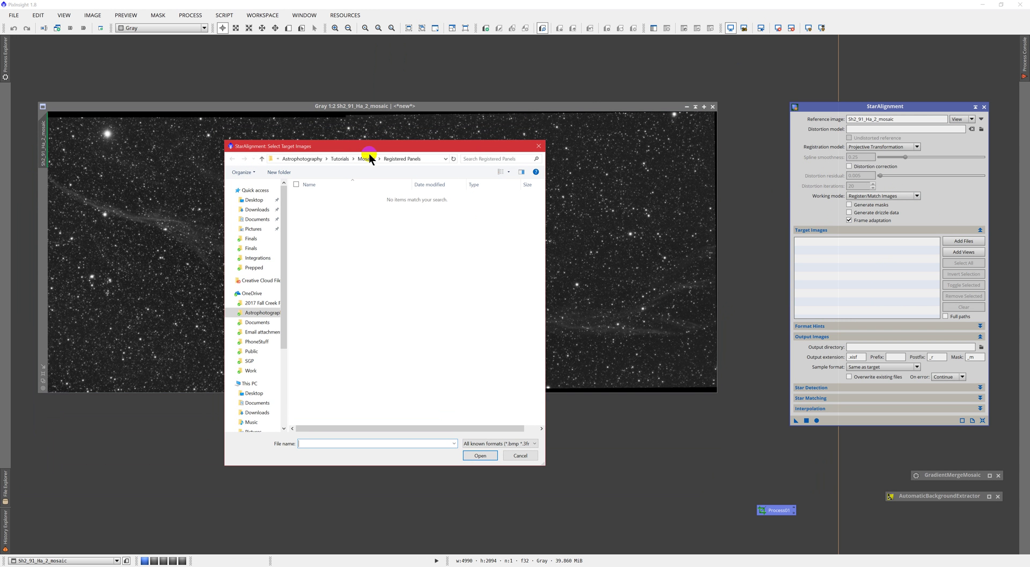
left_click(369, 158)
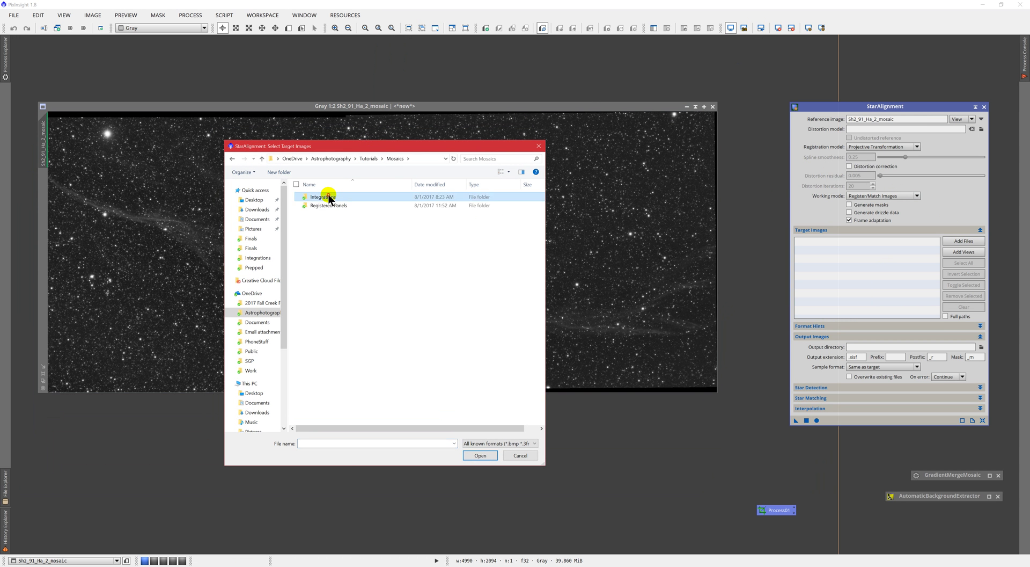
double_click(329, 197)
double_click(329, 197)
left_click(329, 197)
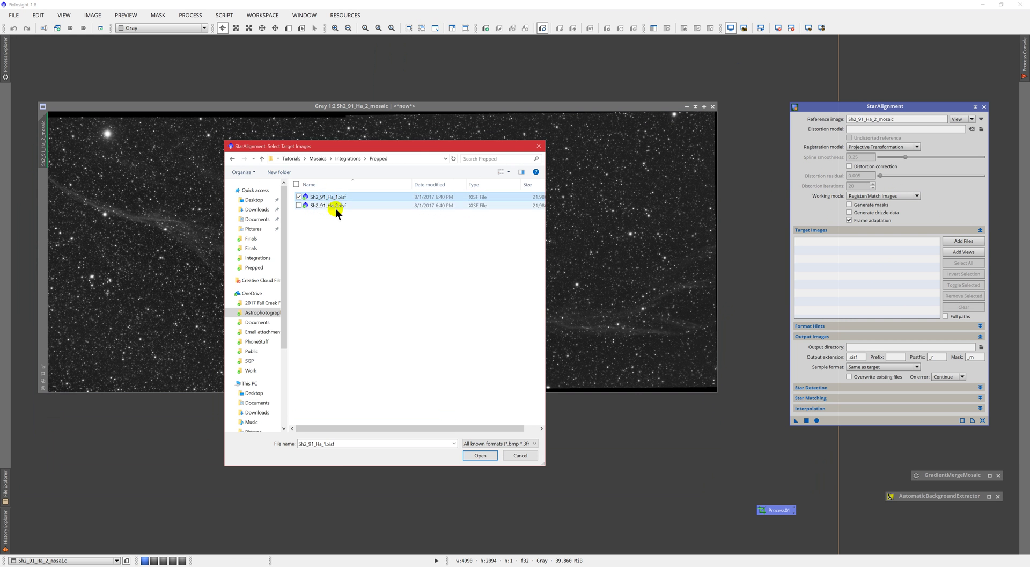
left_click(336, 206, "shift")
left_click(480, 456)
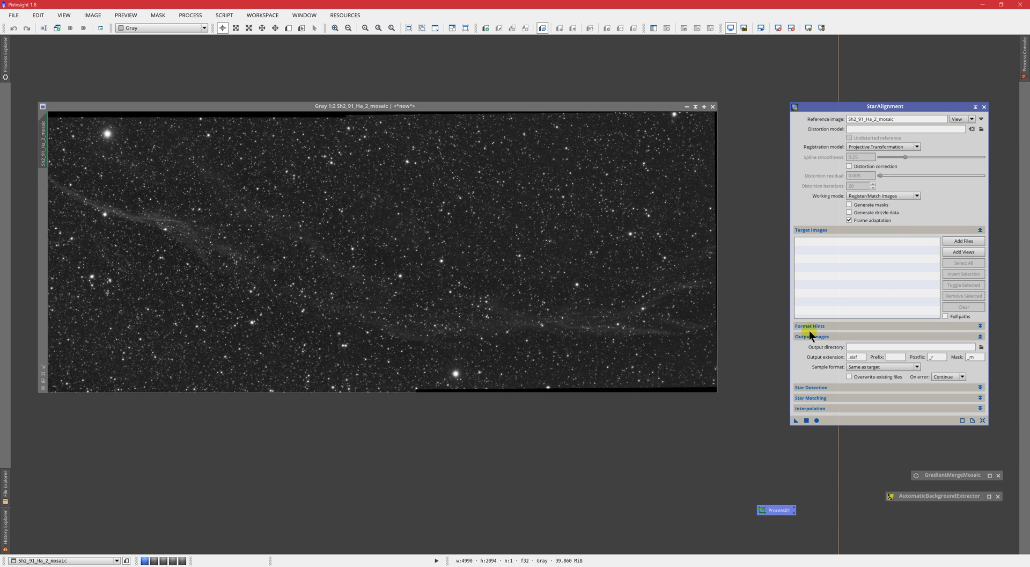
Set the StarAlignment output directory to Mosaics/Registered Panels
left_click(982, 347)
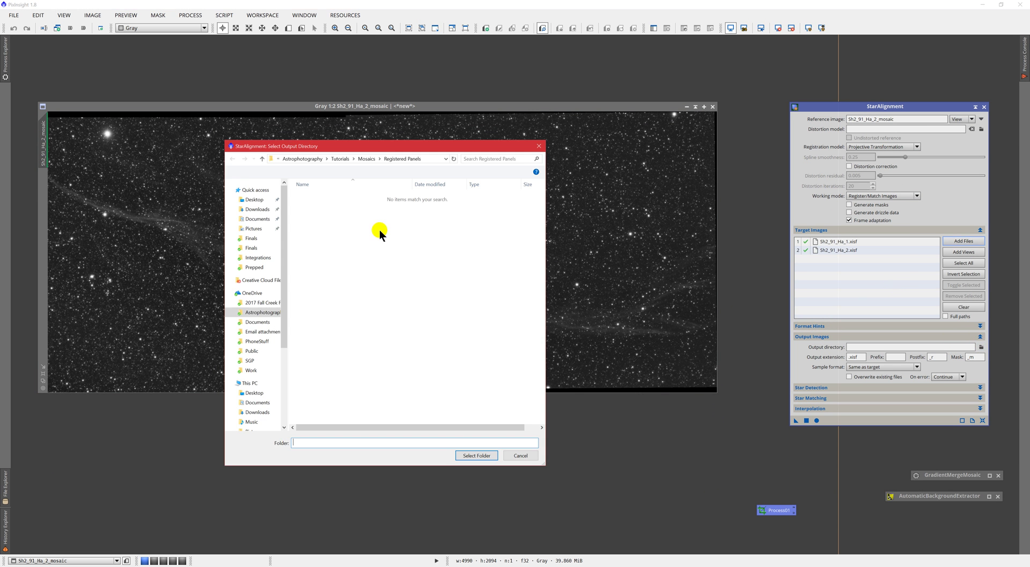
left_click(366, 159)
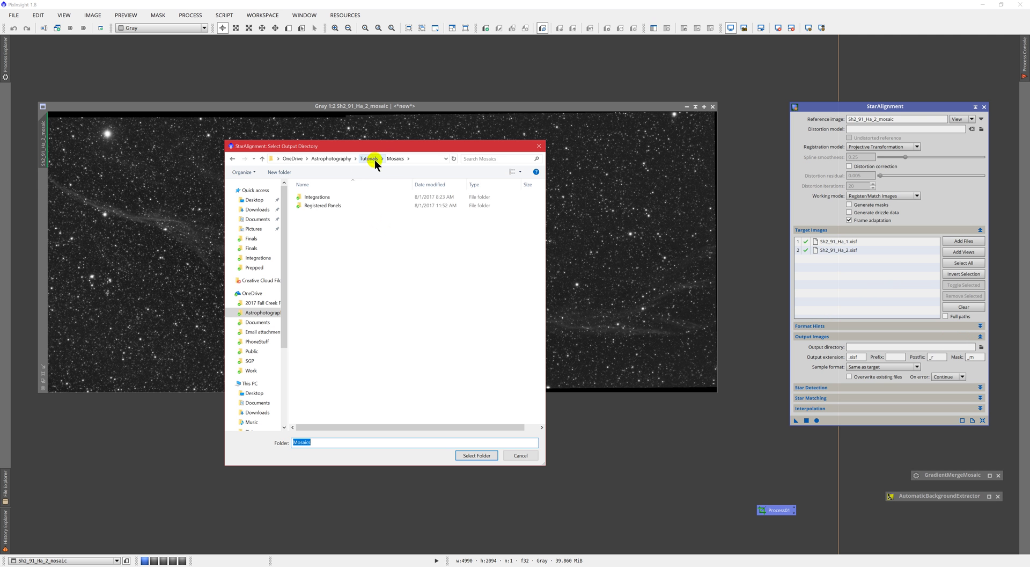
double_click(325, 209)
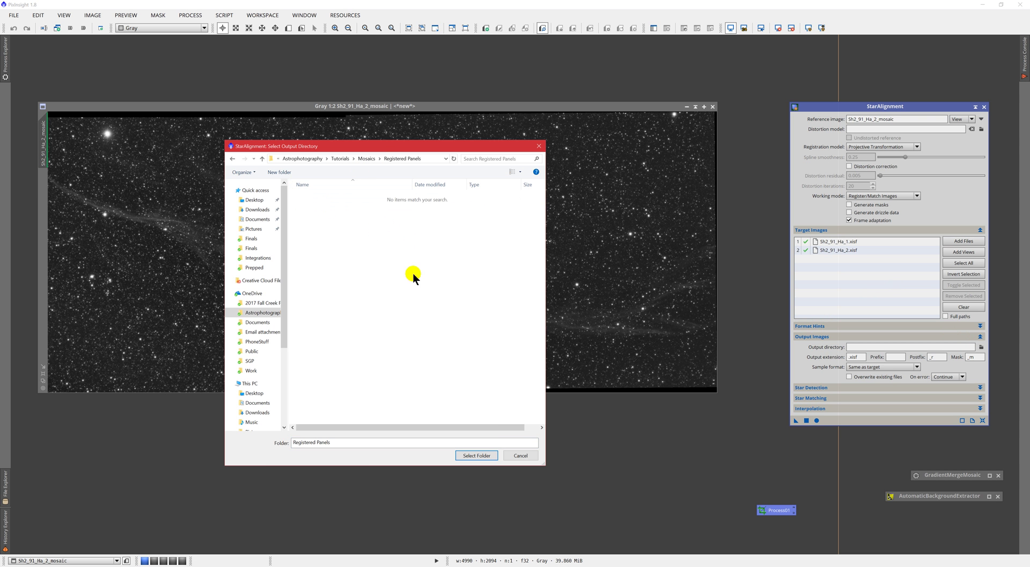
left_click(481, 456)
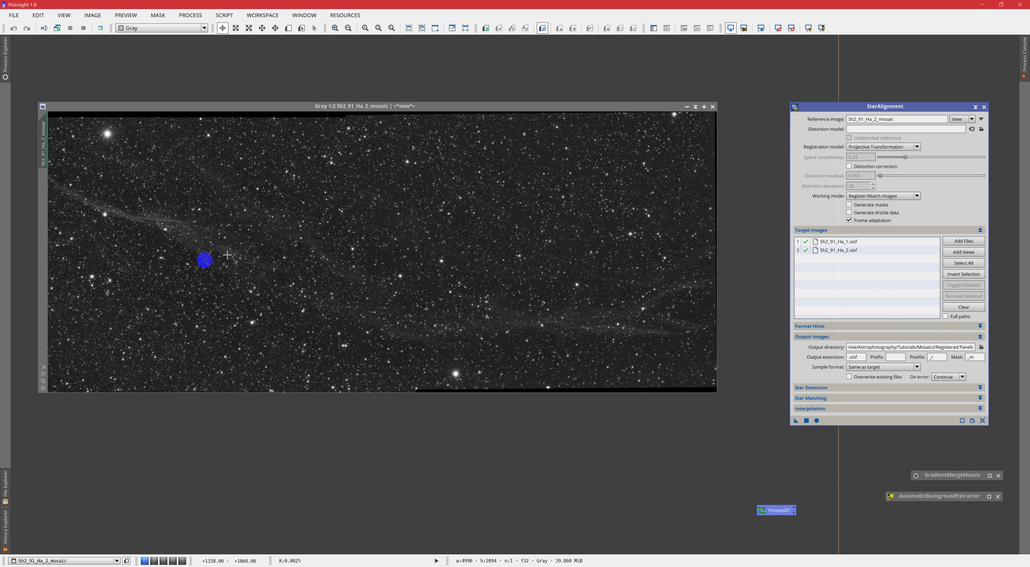
Run StarAlignment globally to register both Ha panels against Sh2_91_Ha_2_mosaic
left_click(817, 420)
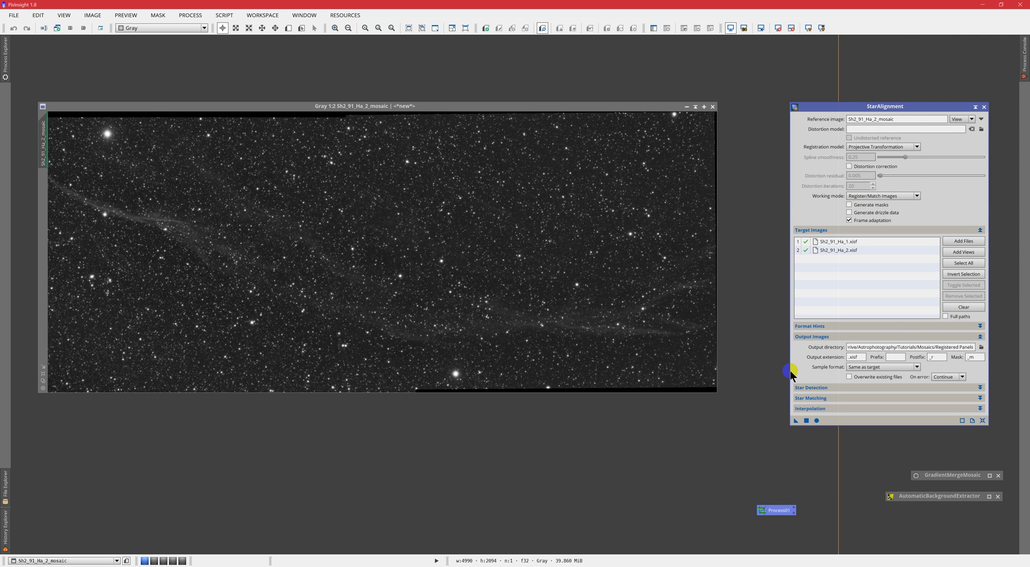
left_click_drag(424, 108, 425, 99)
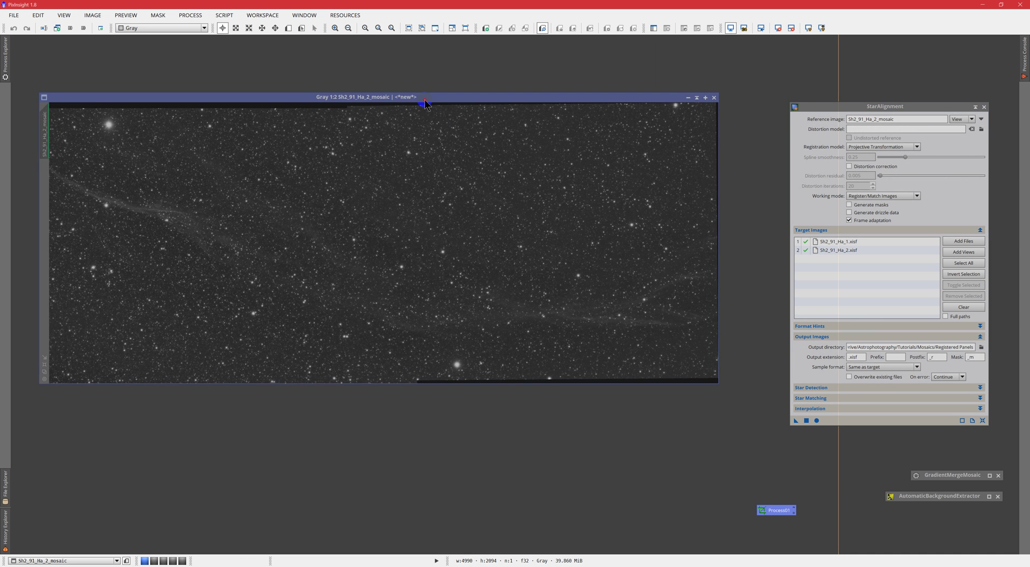
double_click(440, 497)
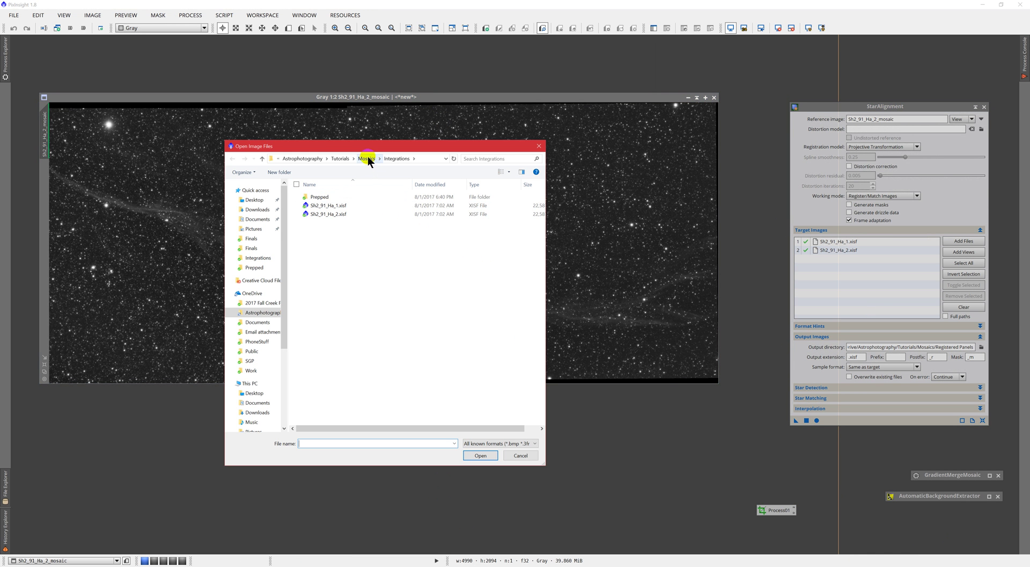
left_click(368, 159)
double_click(336, 204)
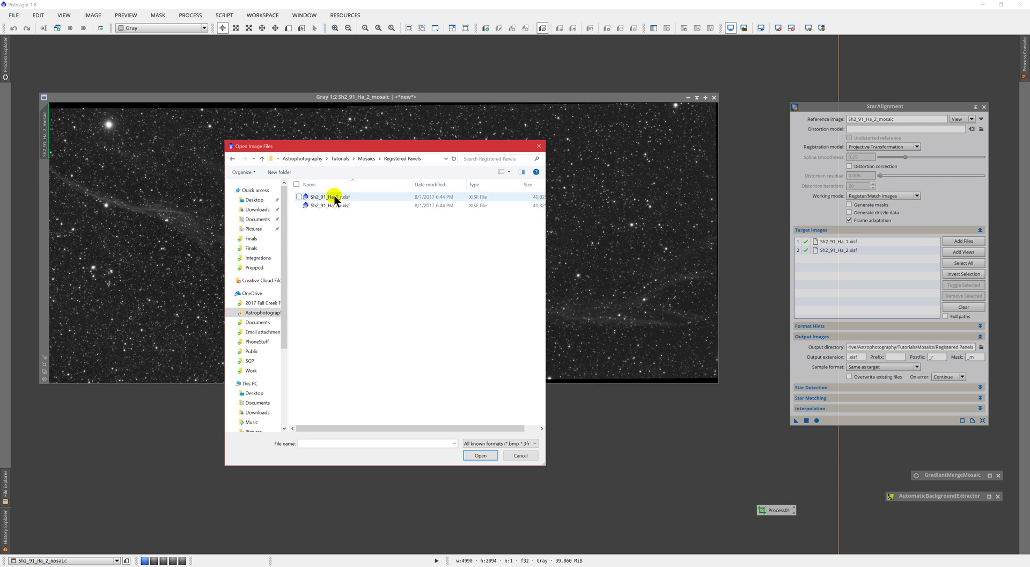
left_click(334, 197)
left_click(335, 205, "shift")
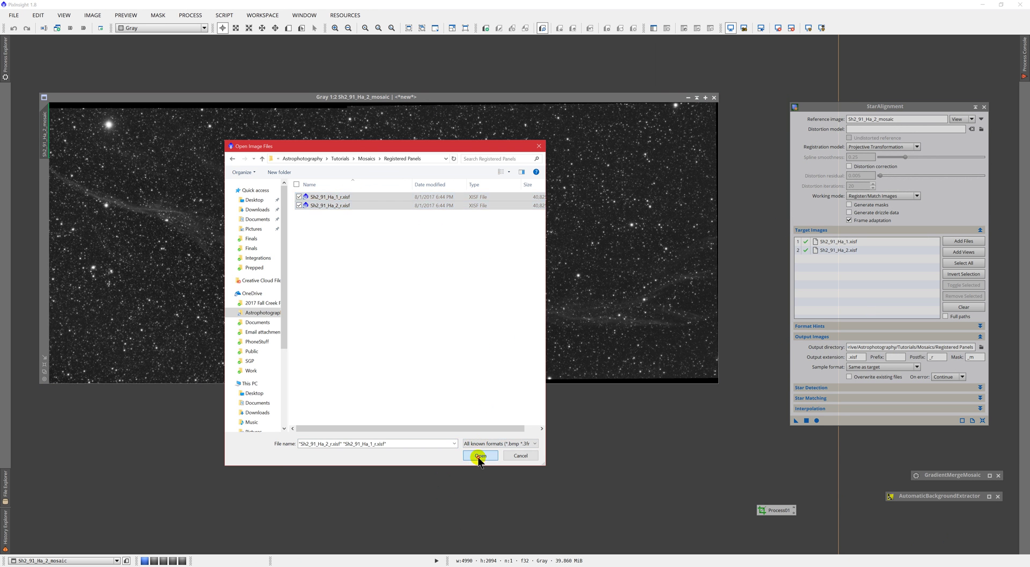
left_click(480, 455)
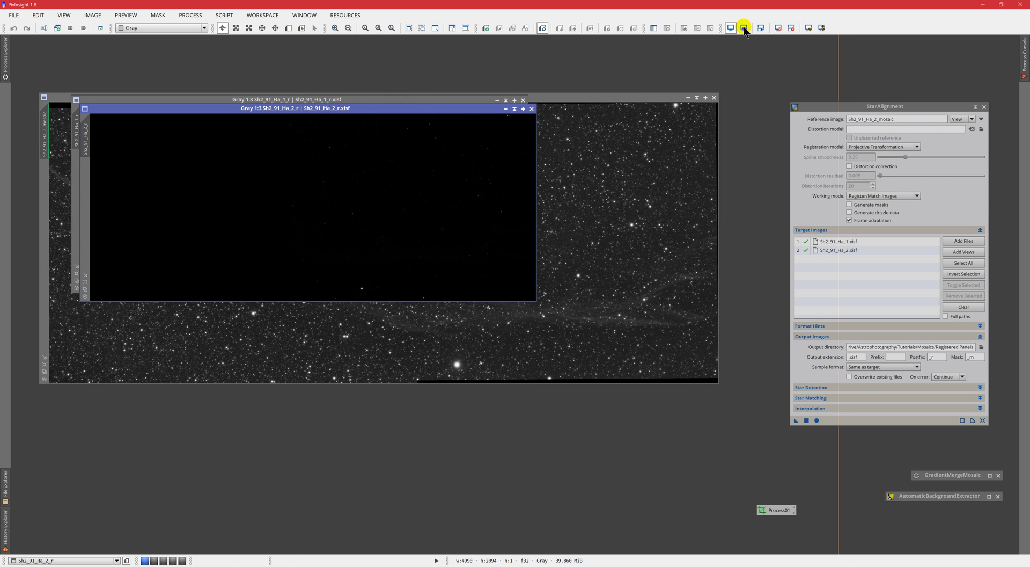
left_click(809, 27)
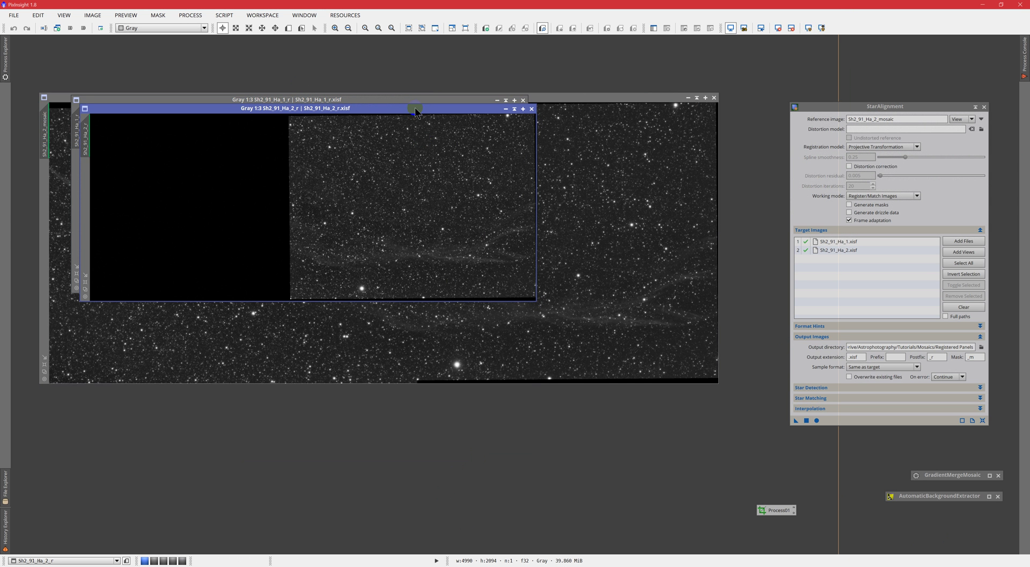
left_click(820, 26)
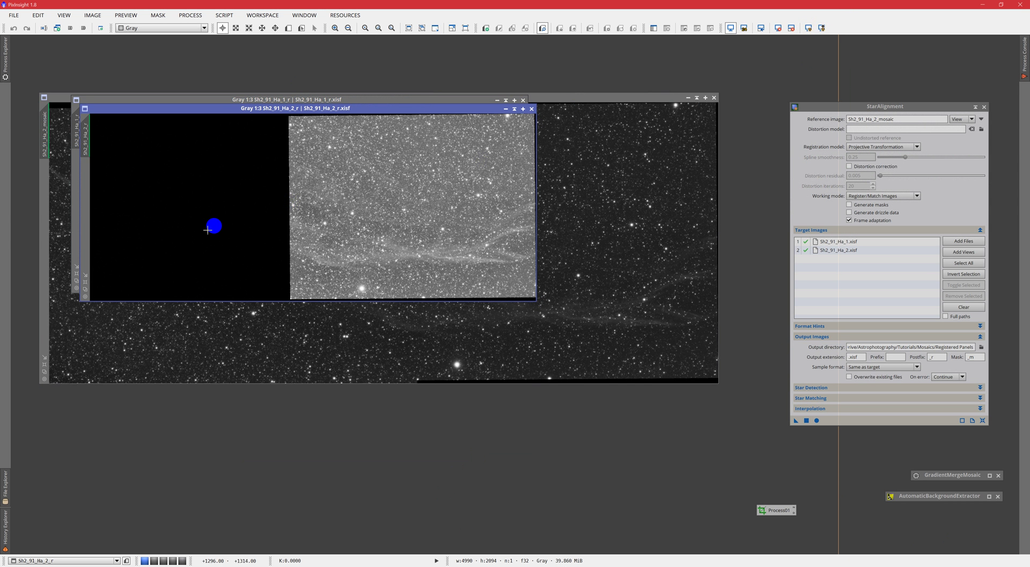
left_click_drag(457, 108, 491, 182)
left_click(441, 123)
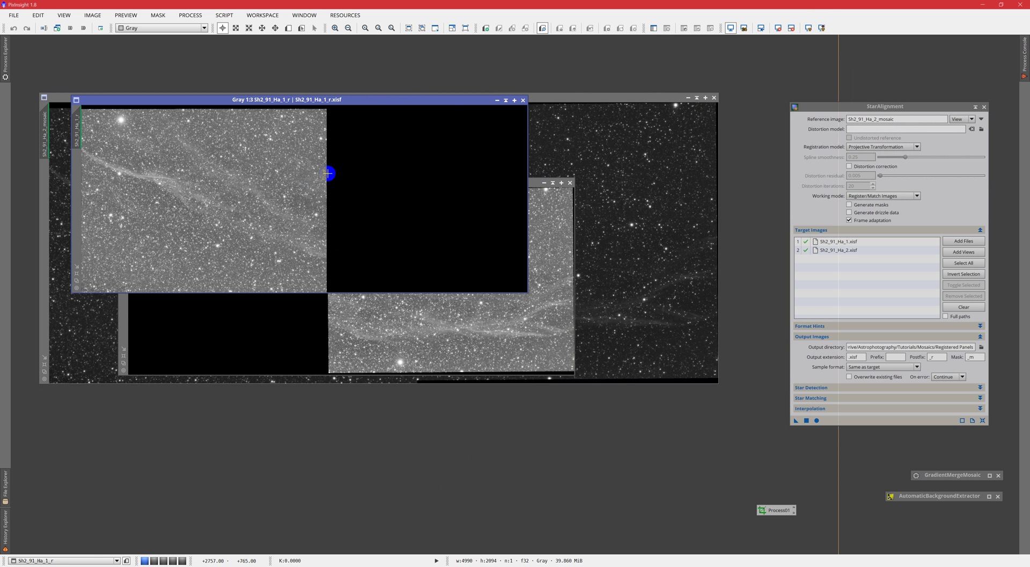
left_click_drag(447, 106, 464, 121)
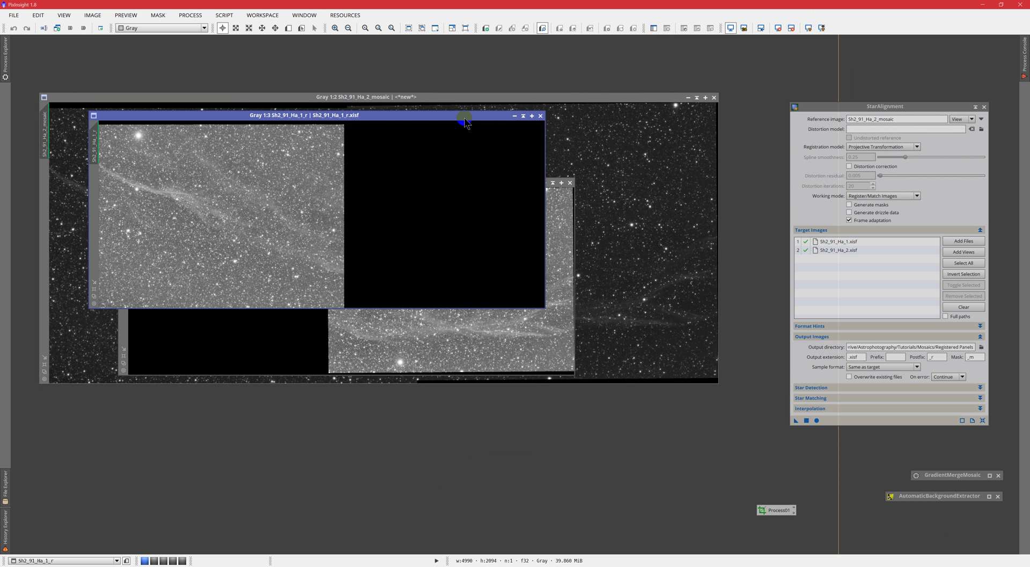
left_click(541, 116)
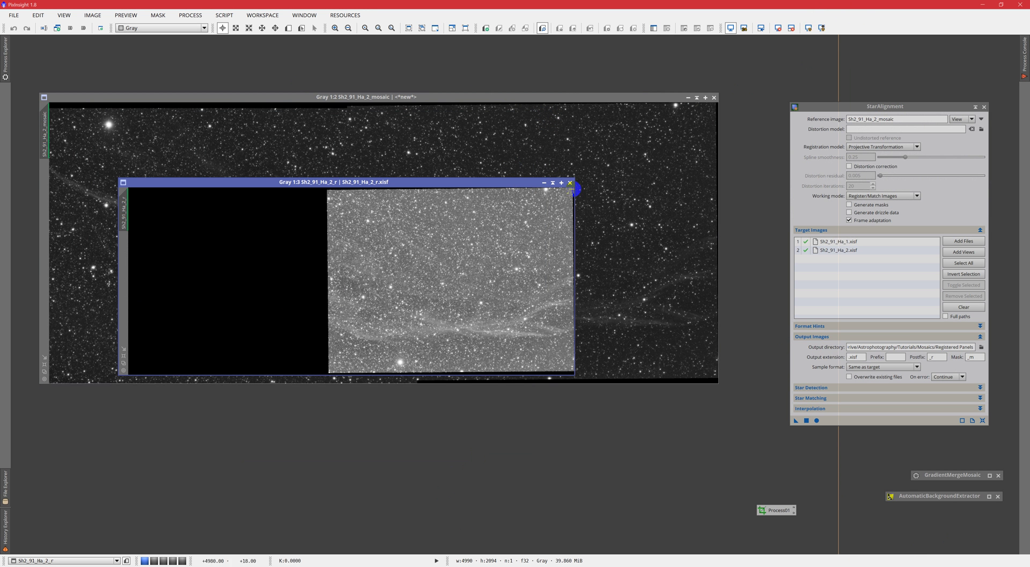
left_click(570, 183)
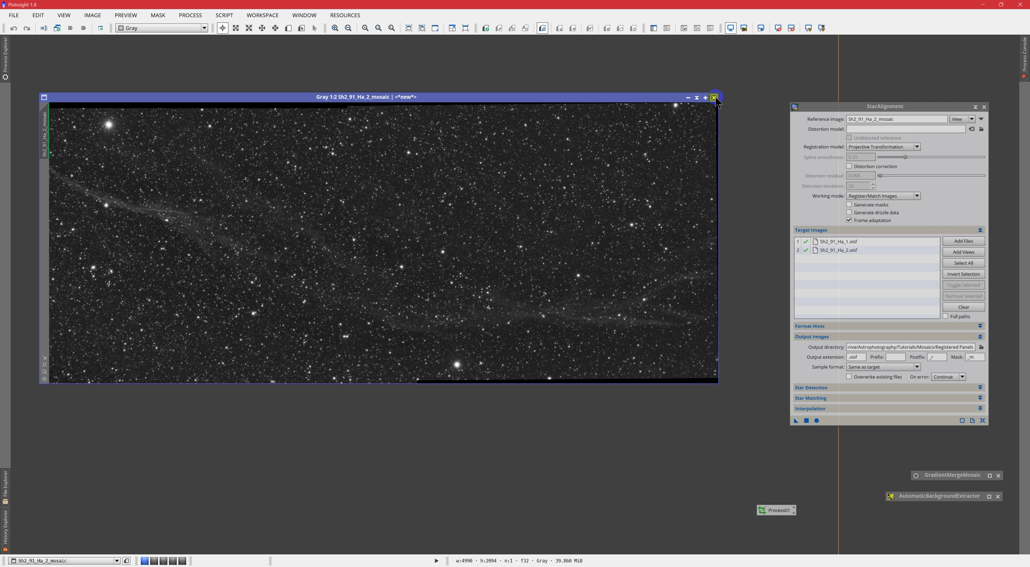
Keep StarAlignment in Register/Match Images mode, iconize it, and open the GradientMergeMosaic icon
left_click_drag(813, 106, 788, 89)
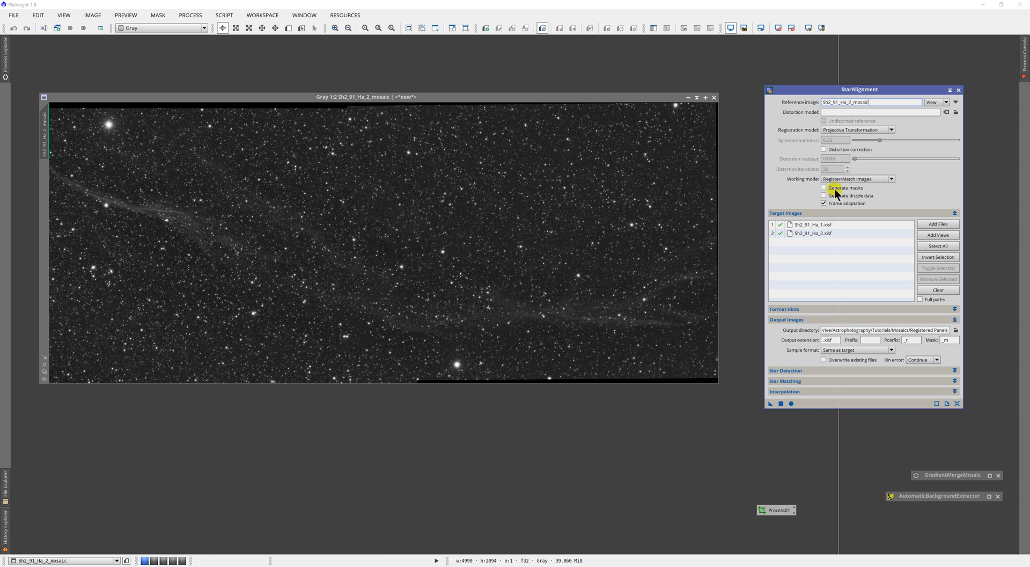
left_click(864, 179)
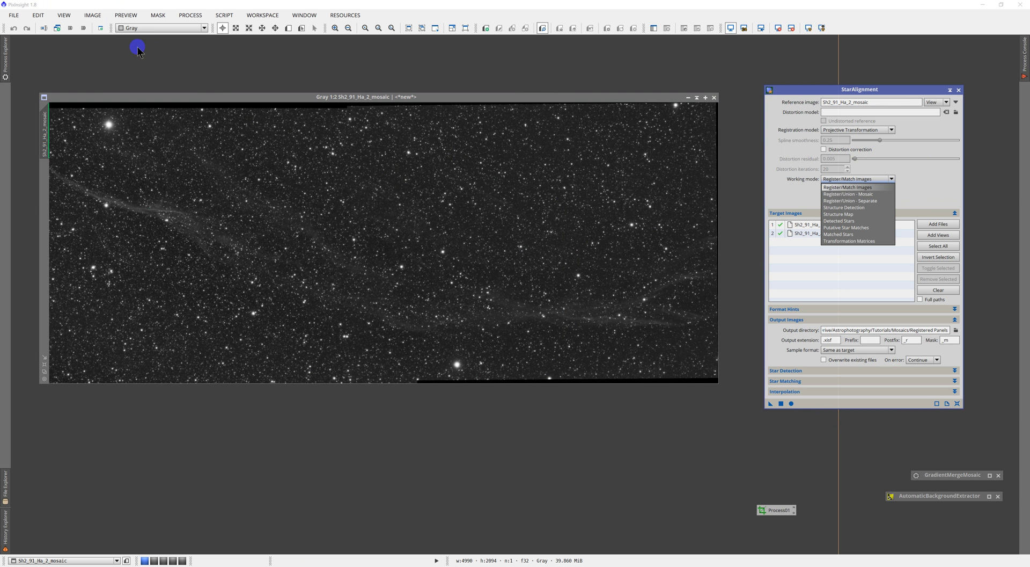
left_click(847, 93)
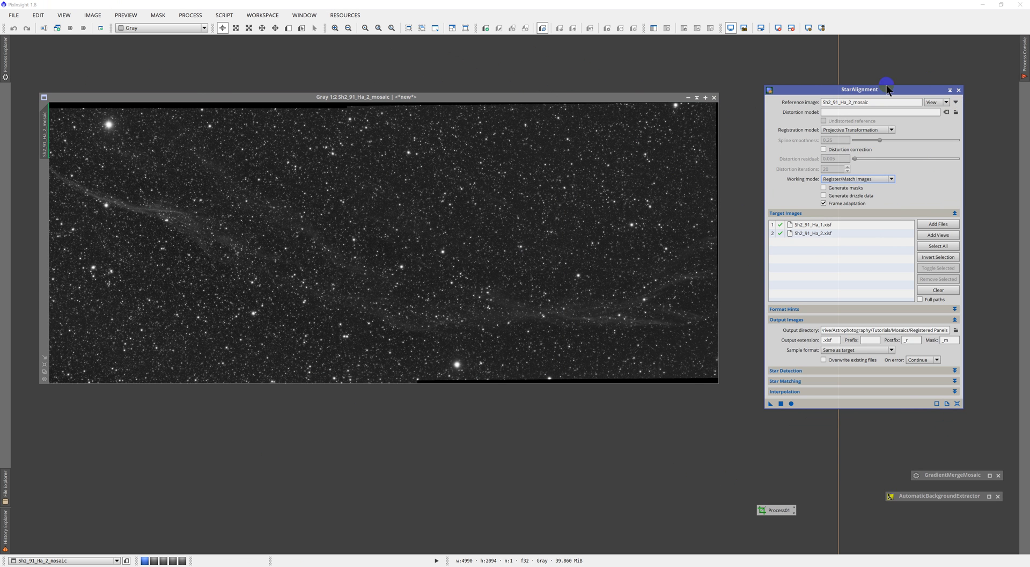
left_click(950, 90)
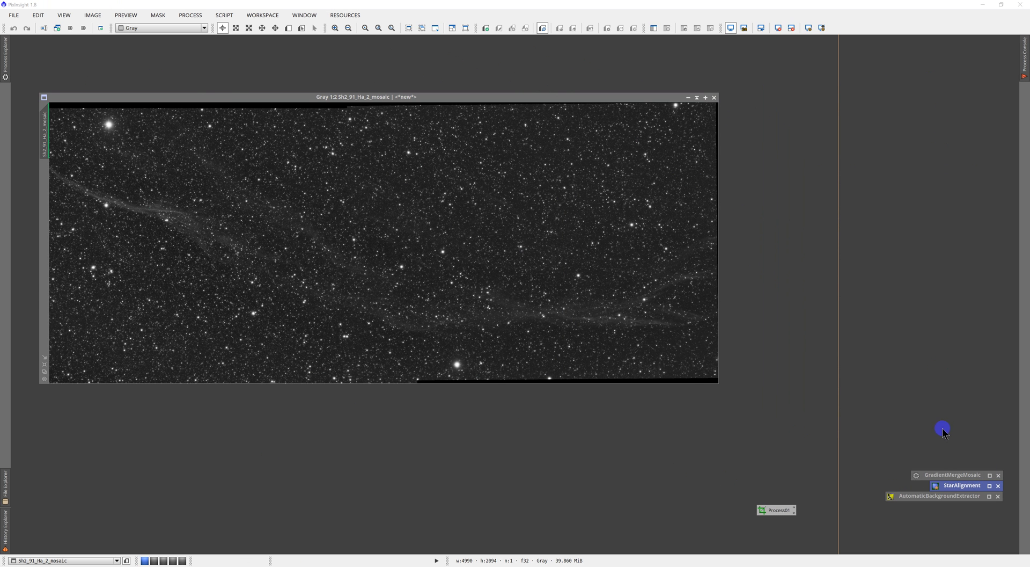
double_click(940, 474)
left_click_drag(873, 116, 858, 134)
Close the mosaic image and add Sh2_91_Ha_1_r.xisf and Sh2_91_Ha_2_r.xisf from Registered Panels as targets
left_click(714, 98)
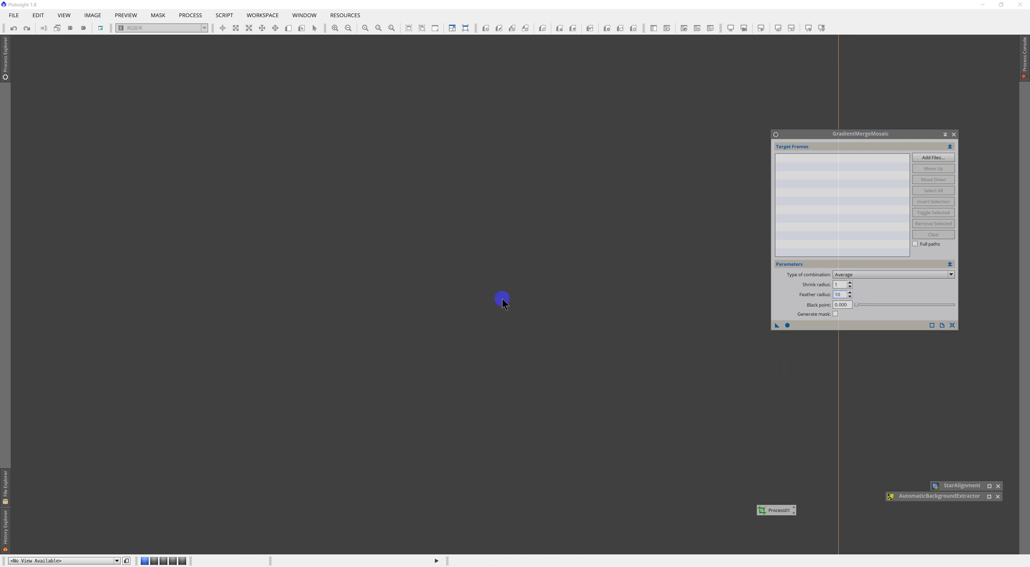
left_click(934, 157)
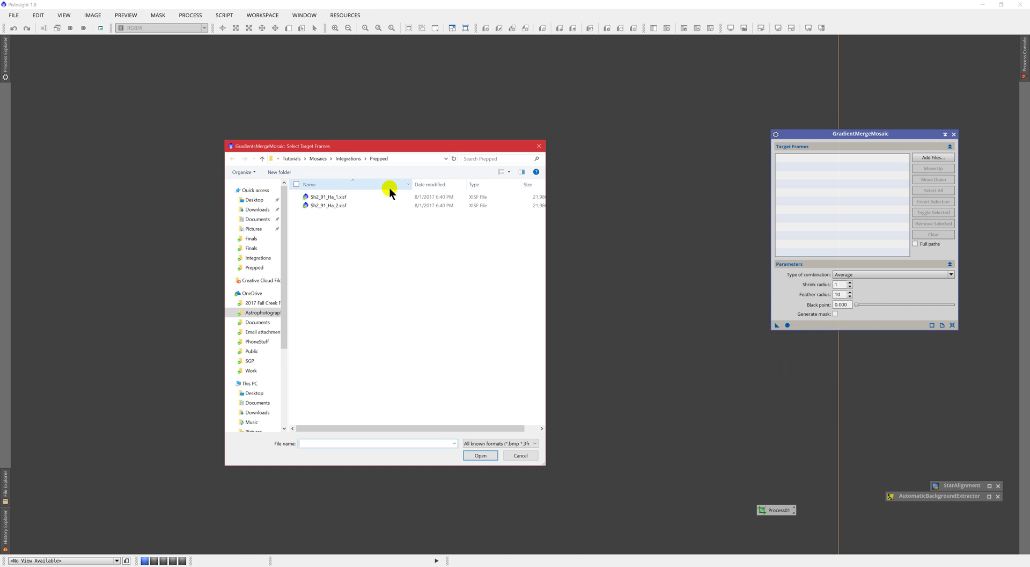
left_click(346, 159)
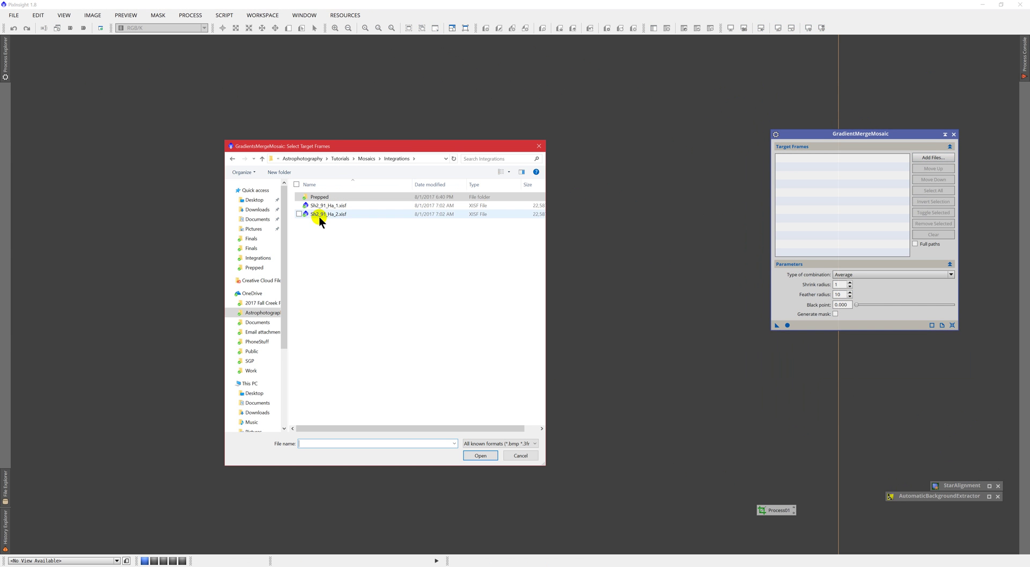
left_click(362, 159)
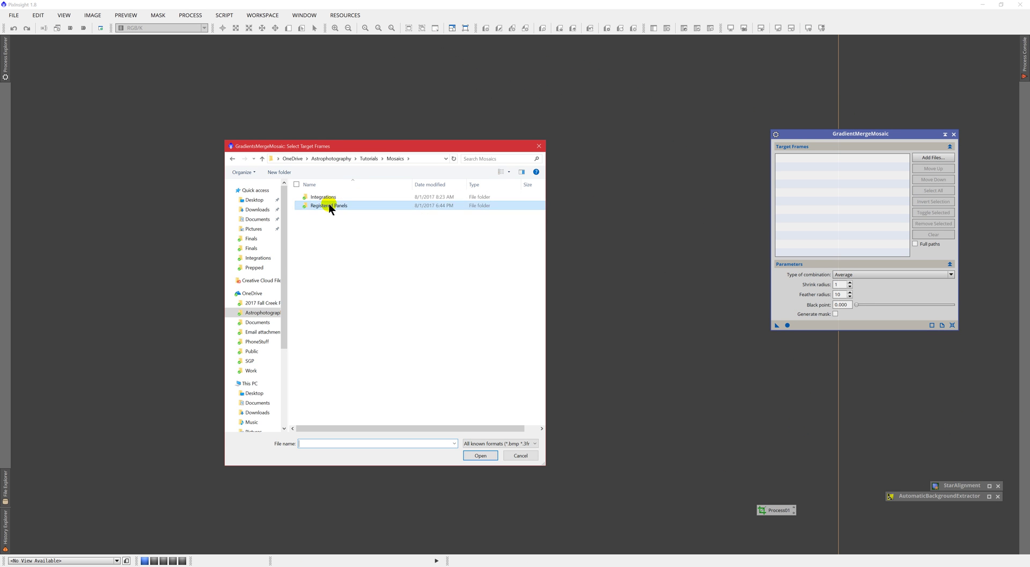
double_click(329, 205)
left_click(329, 197)
left_click(331, 205, "shift")
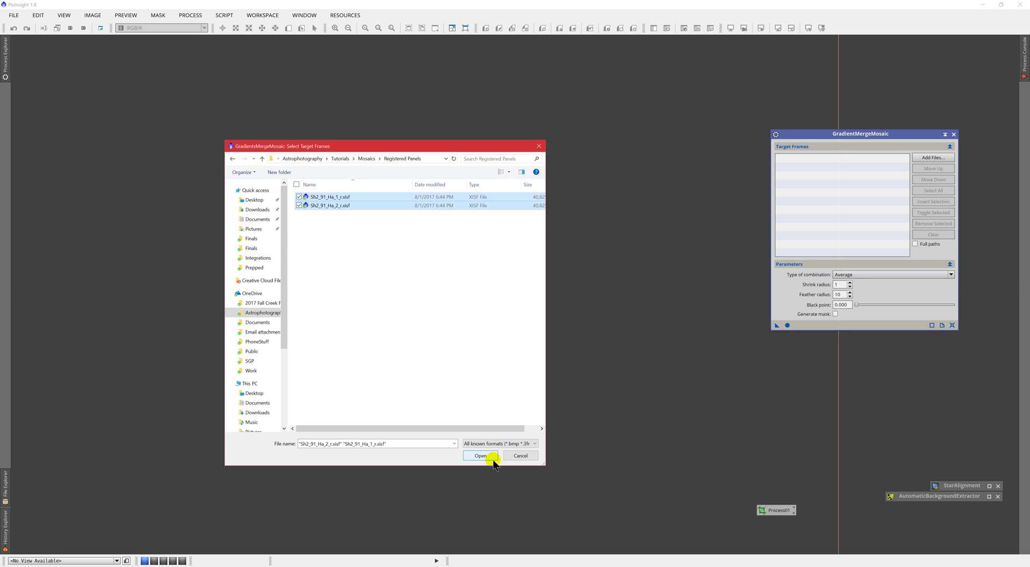
left_click(480, 455)
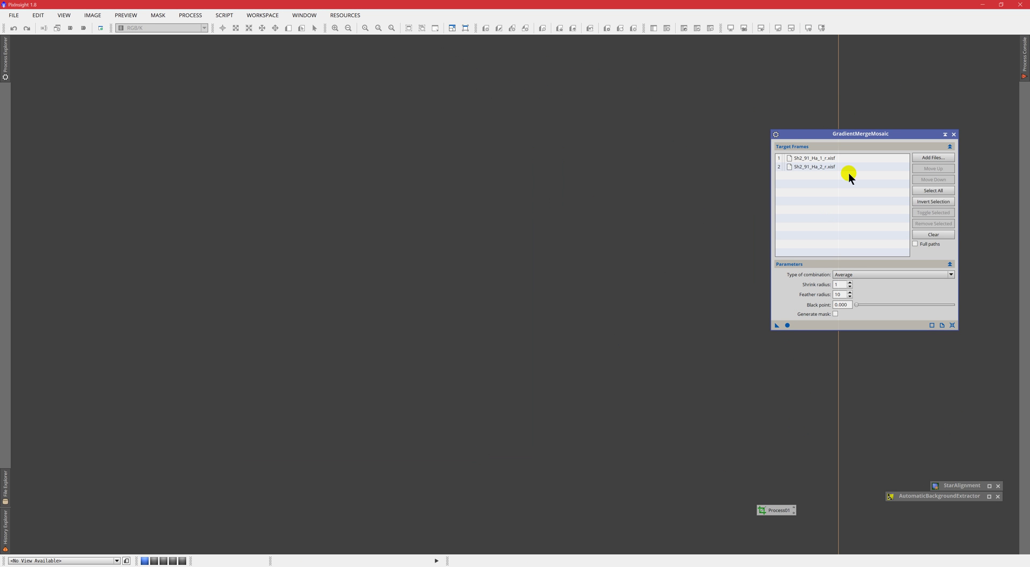
Try the Overlay combination type, then set GradientMergeMosaic's combination back to Average
left_click(874, 275)
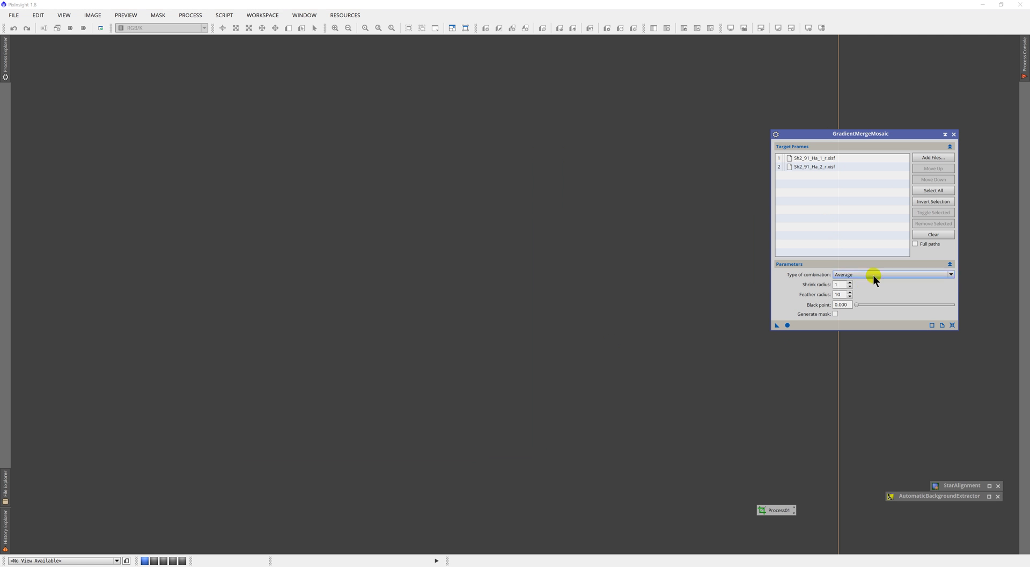
left_click(873, 275)
left_click_drag(855, 131, 843, 123)
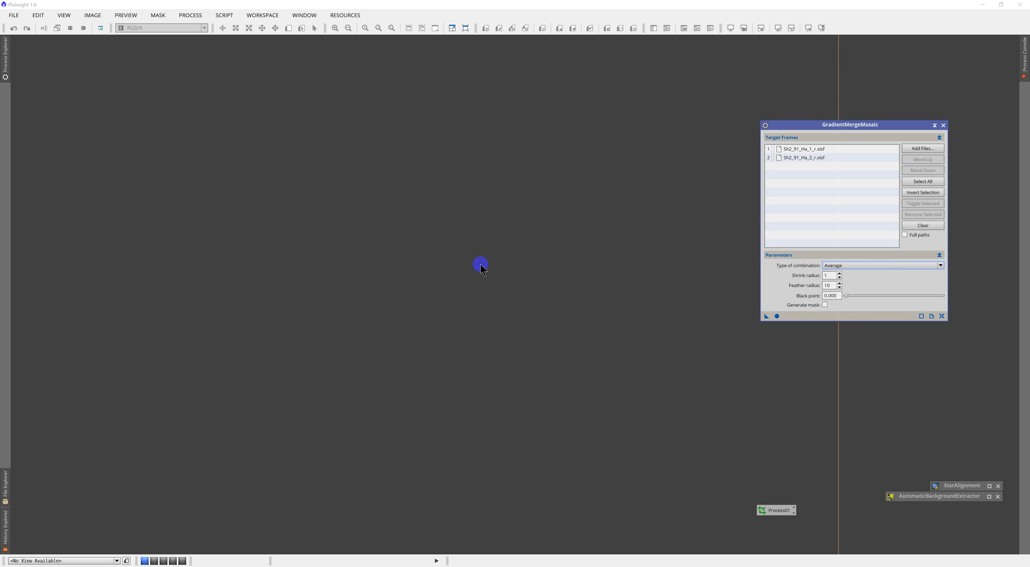
left_click(880, 267)
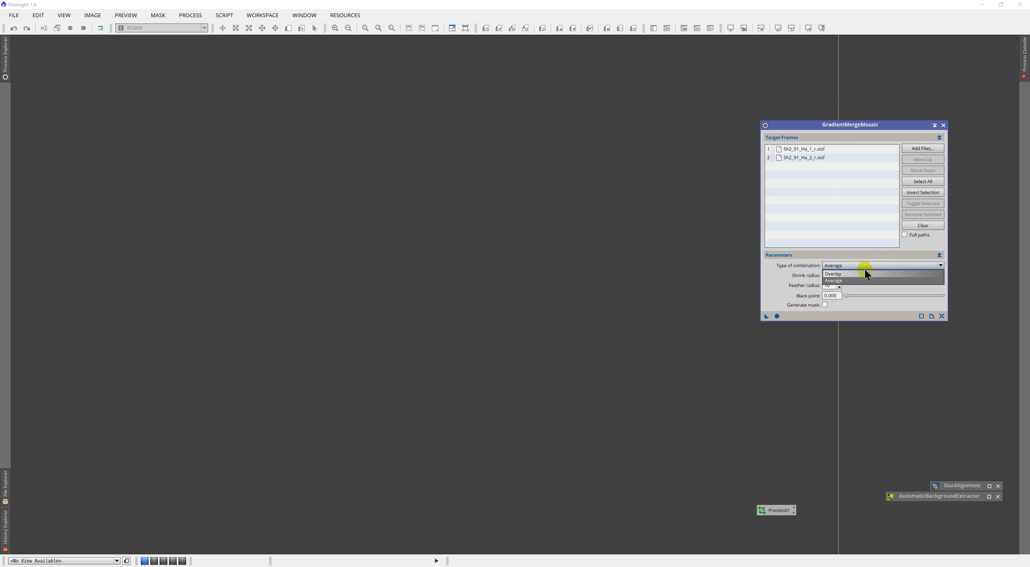
left_click(865, 269)
left_click(865, 267)
left_click(866, 273)
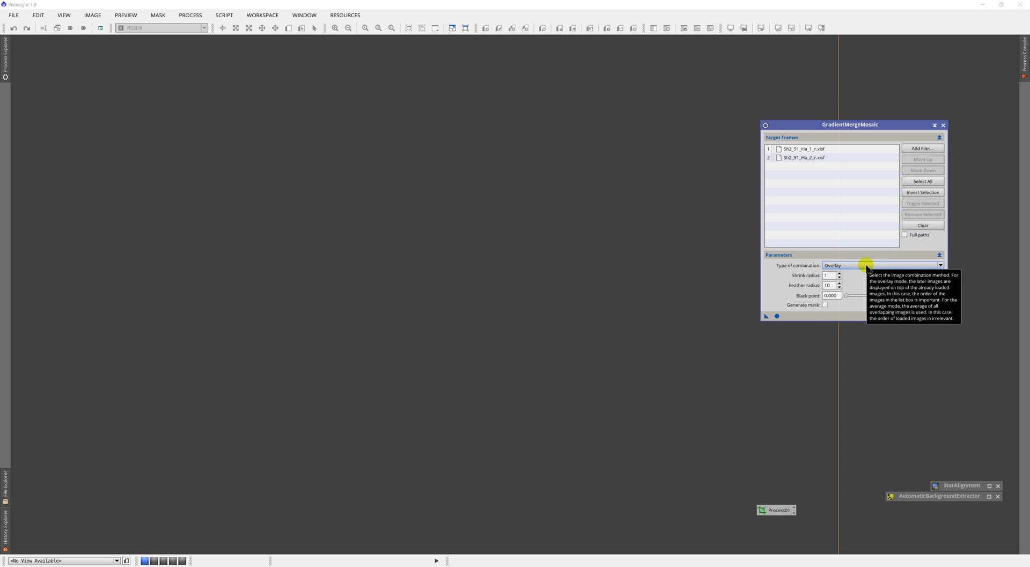
left_click(867, 266)
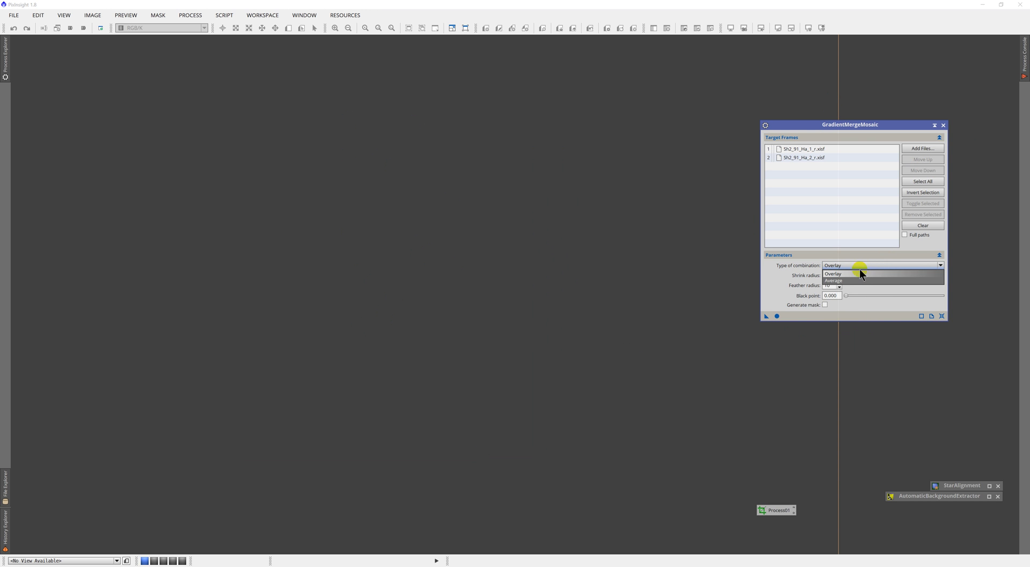
left_click(855, 280)
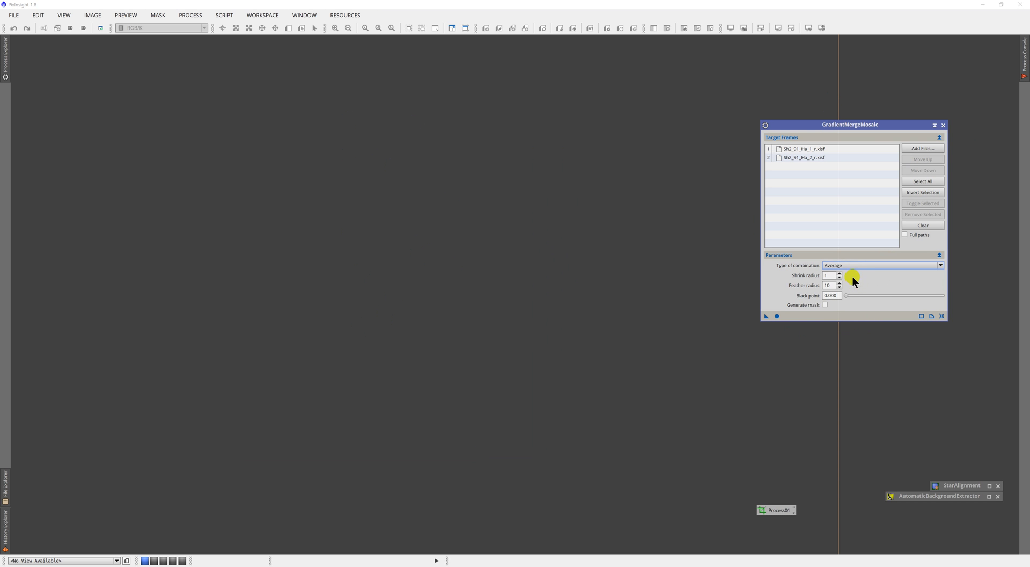
Enter 5 for the shrink radius and 30 for the feather radius
double_click(832, 276)
type("5")
double_click(832, 285)
left_click_drag(830, 126, 838, 156)
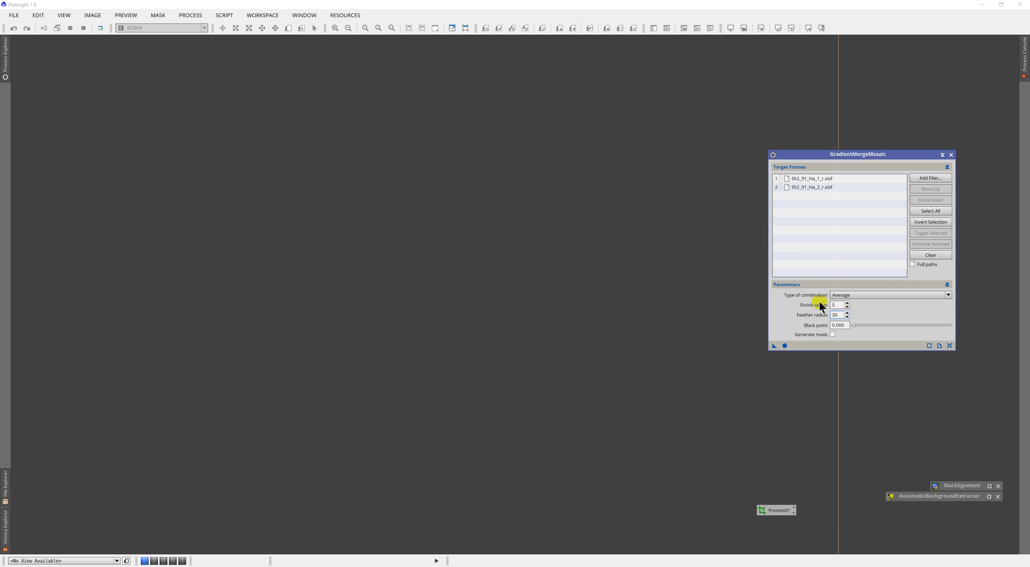
Commit shrink radius 5 and feather radius 30, then run GradientMergeMosaic globally on both panels
left_click(838, 304)
left_click(841, 315)
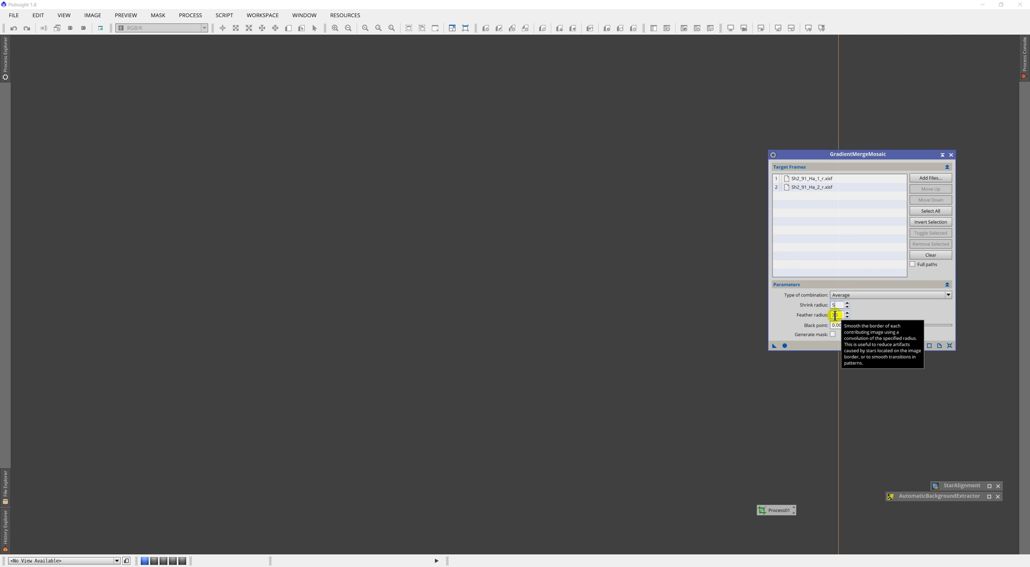
left_click(785, 346)
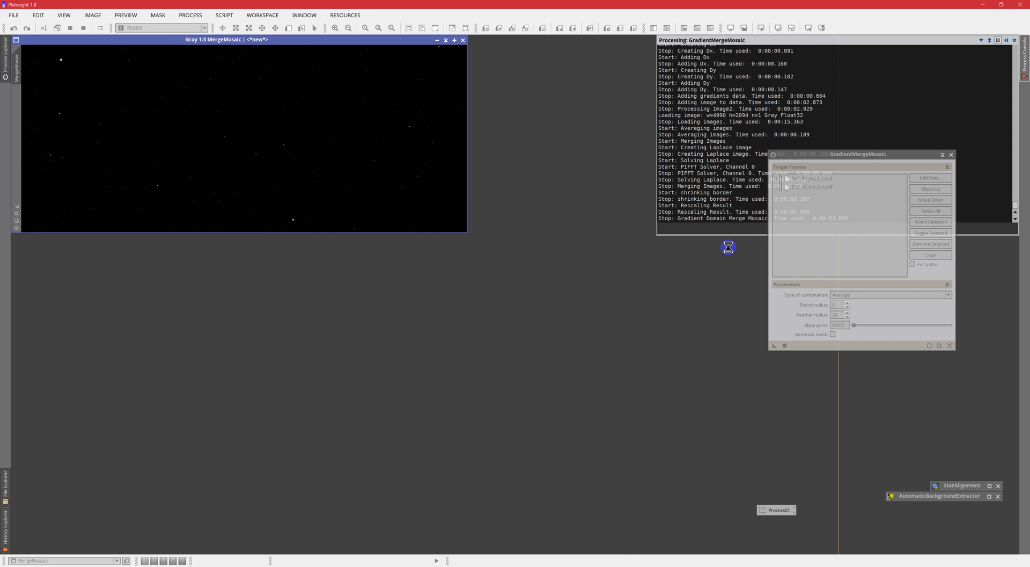
Auto-stretch the MergeMosaic image, fit it to the window, then apply the boosted AutoStretch
left_click(820, 28)
left_click(283, 161)
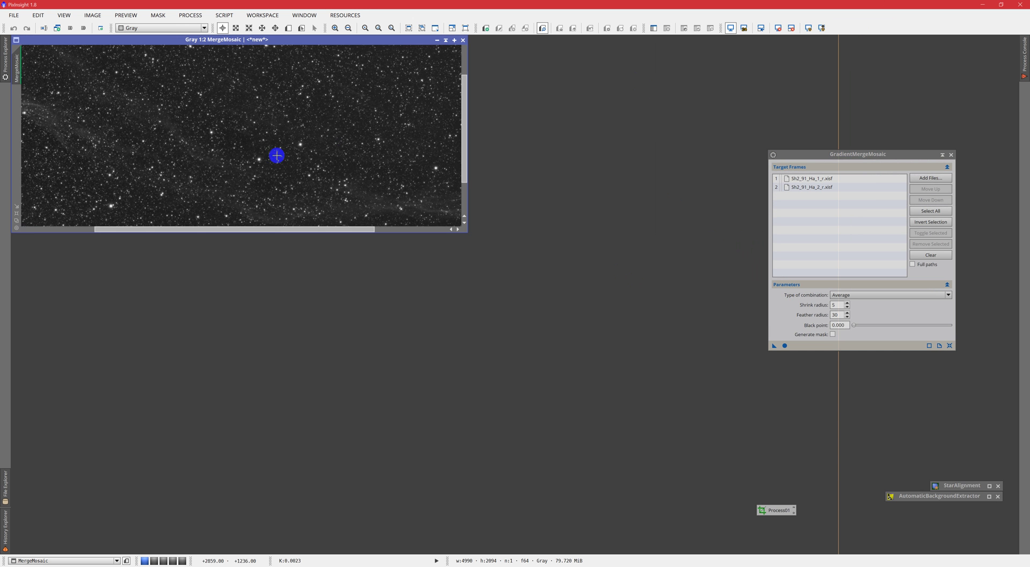
left_click(16, 207)
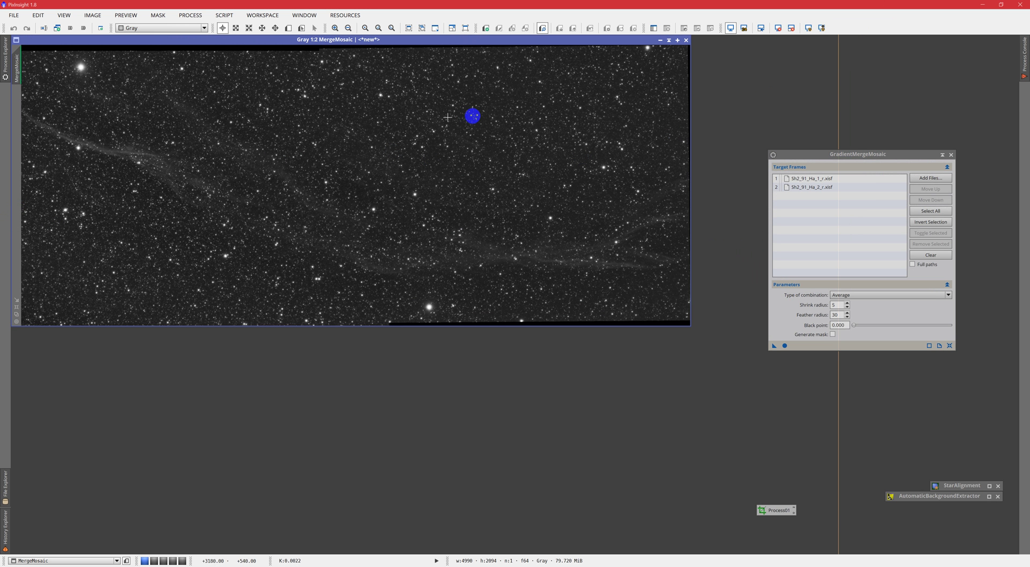
left_click(821, 30)
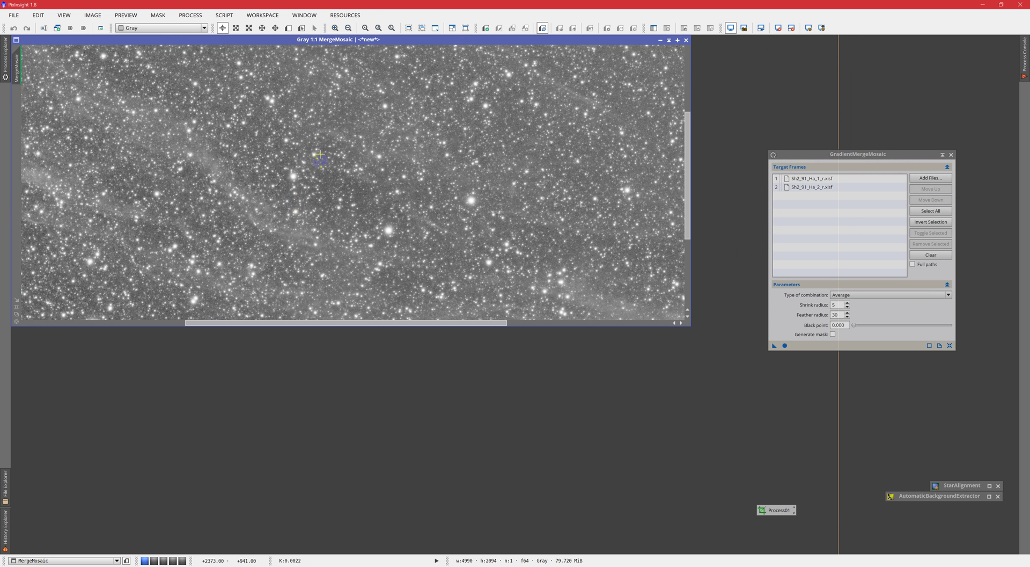
Zoom the MergeMosaic to 2:1 and pan along its edges to check the seams
scroll(355, 203, "down", 1)
scroll(386, 171, "up", 1)
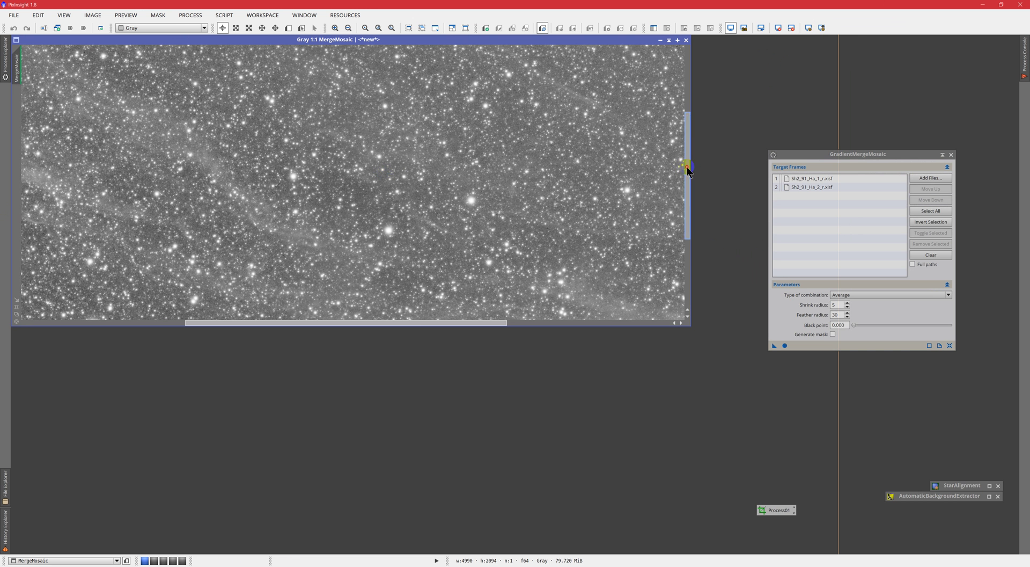
left_click_drag(687, 169, 687, 61)
scroll(295, 140, "up", 1)
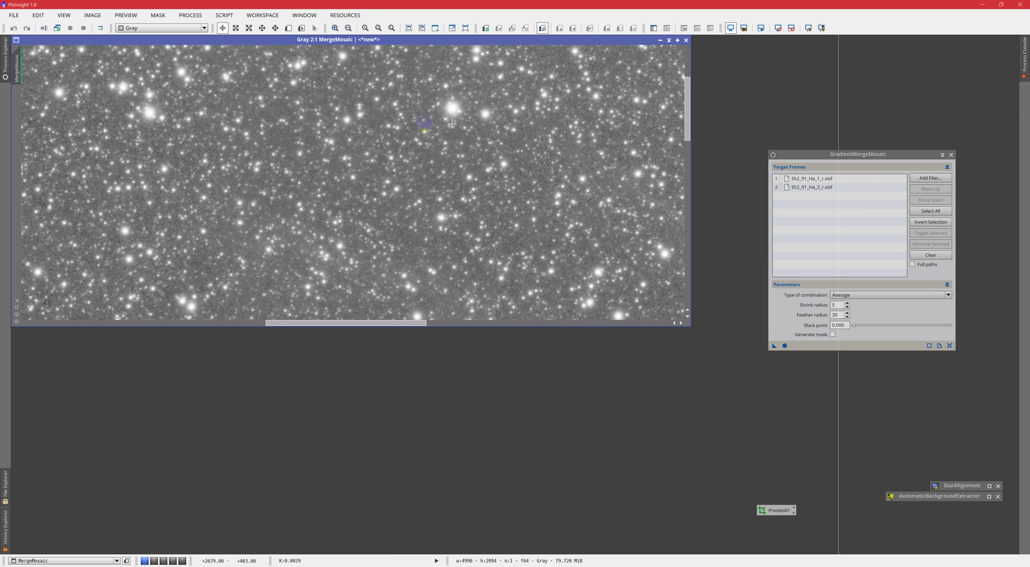
left_click_drag(686, 123, 686, 75)
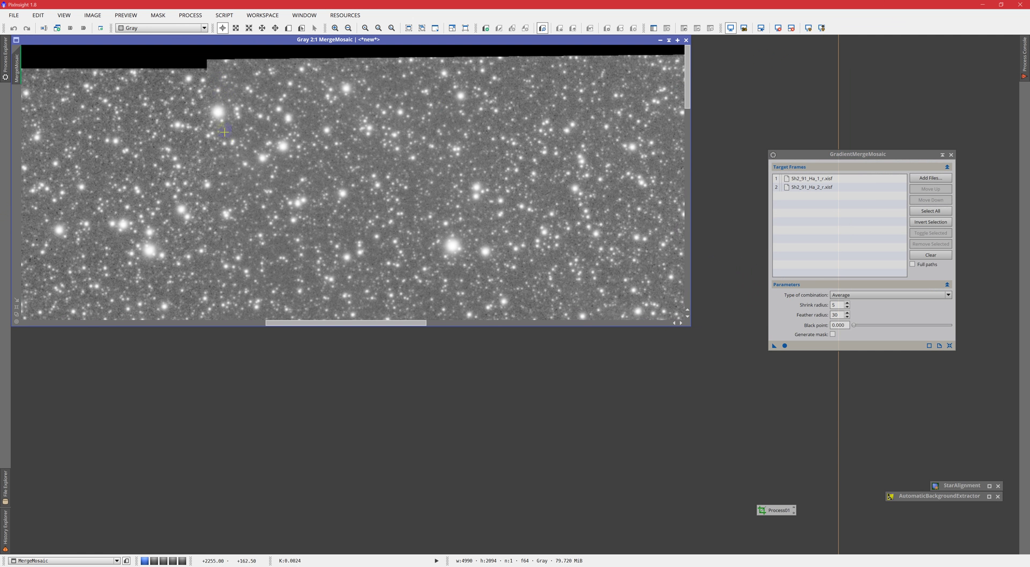
left_click_drag(687, 72, 688, 266)
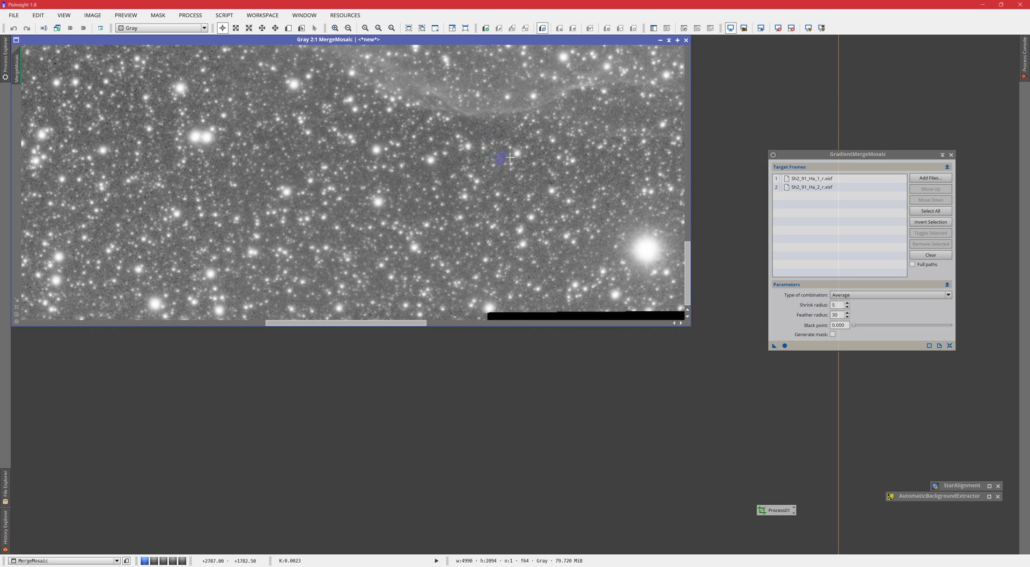
left_click_drag(689, 249, 689, 222)
scroll(690, 221, "down", 3)
Restore the normal AutoStretch and zoom the MergeMosaic back out to 1:2
left_click(808, 28)
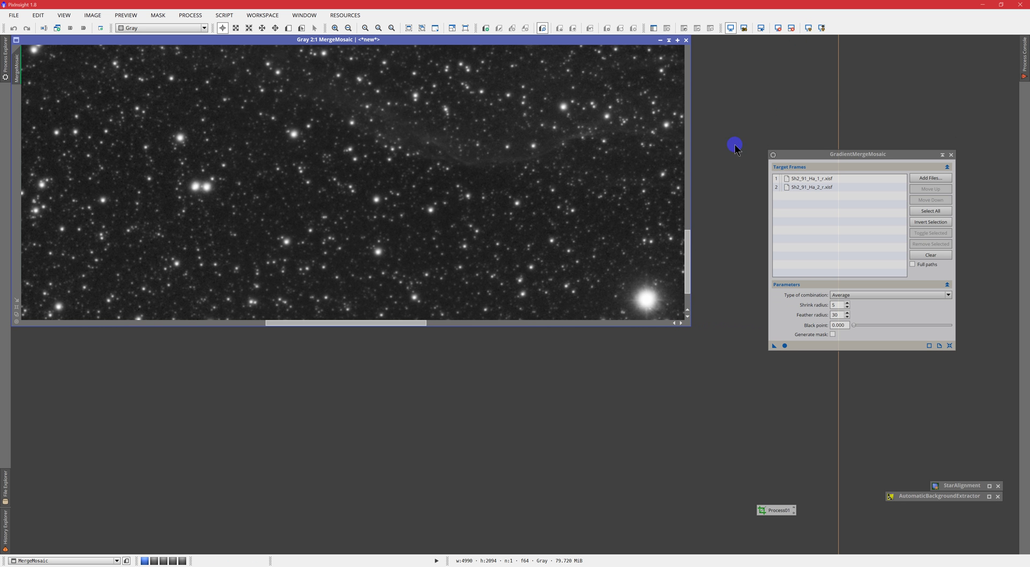
left_click_drag(687, 247, 701, 74)
scroll(283, 206, "down", 1)
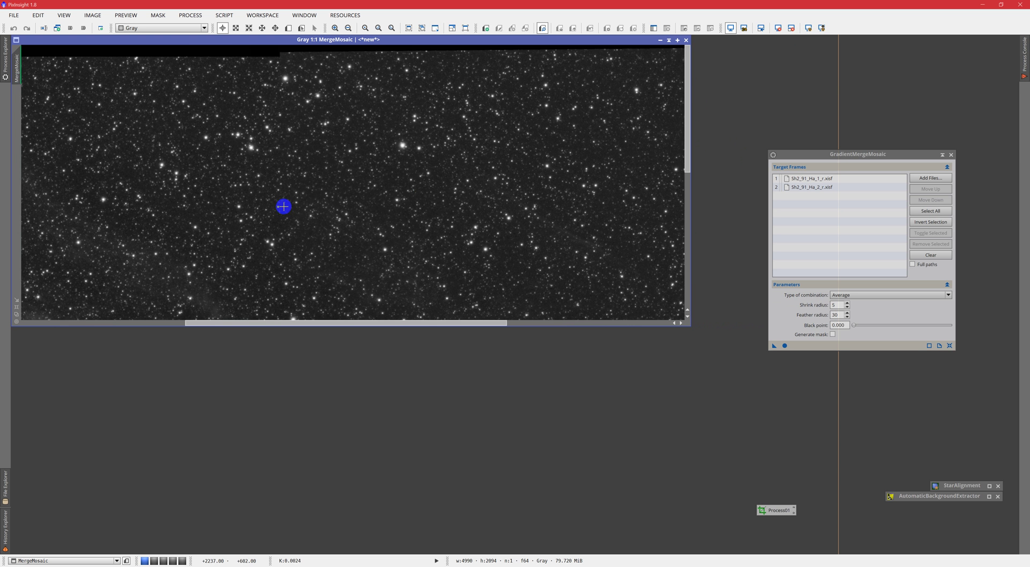
scroll(335, 200, "down", 1)
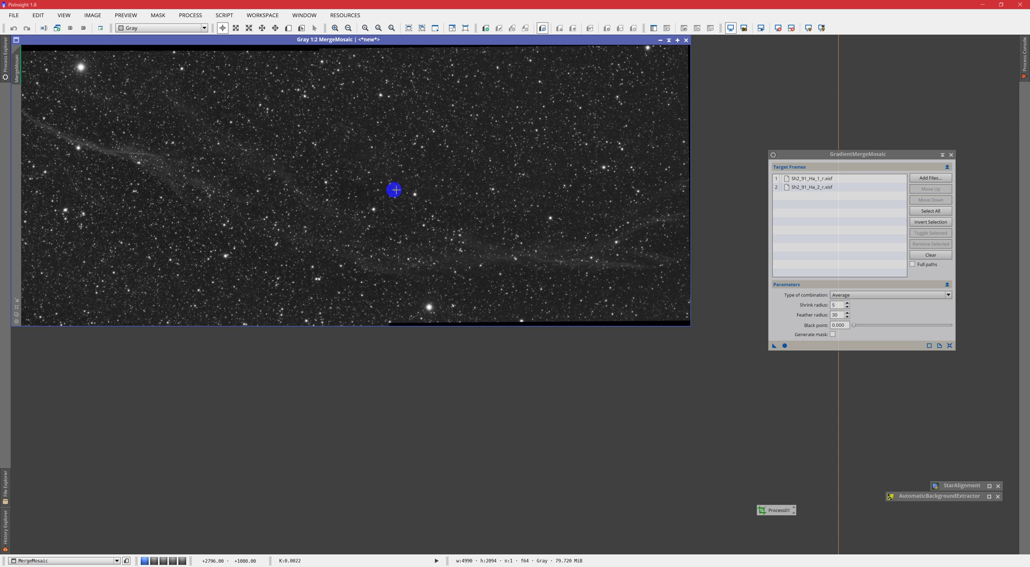
left_click_drag(842, 154, 822, 180)
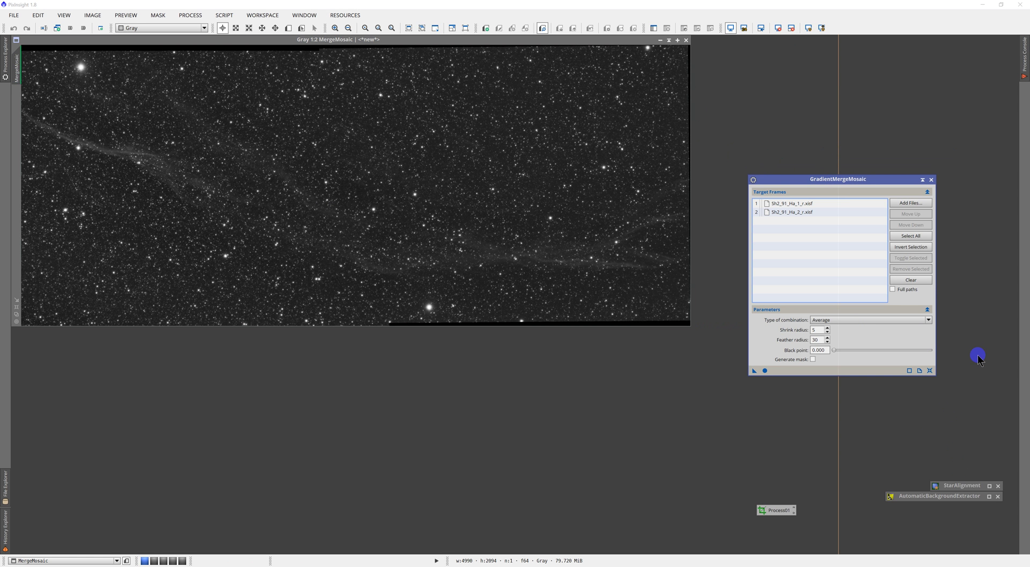
Look through the SCRIPT > Utilities scripts, then close the menu without running any script
left_click(937, 271)
left_click(224, 15)
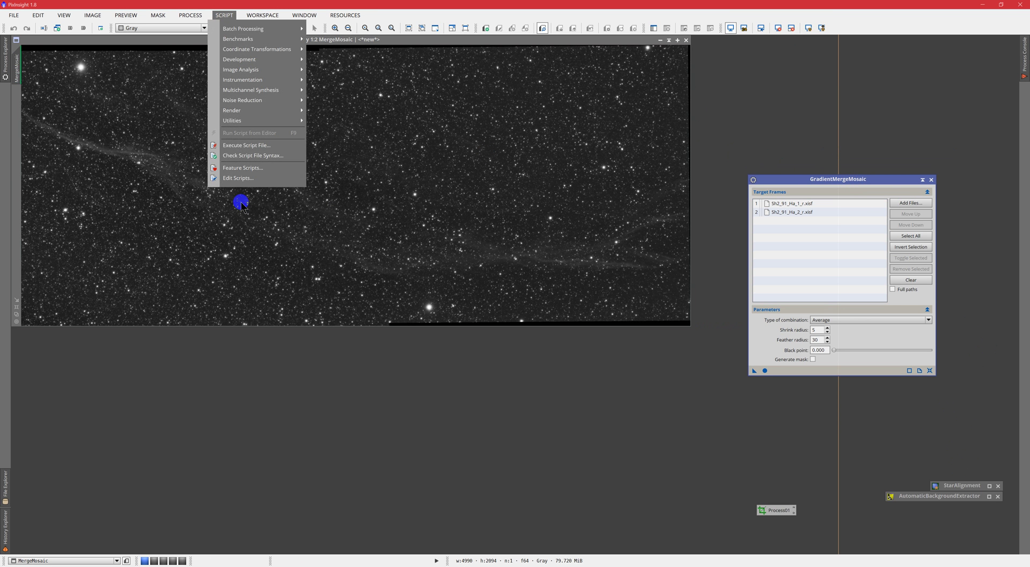
mouse_move(244, 122)
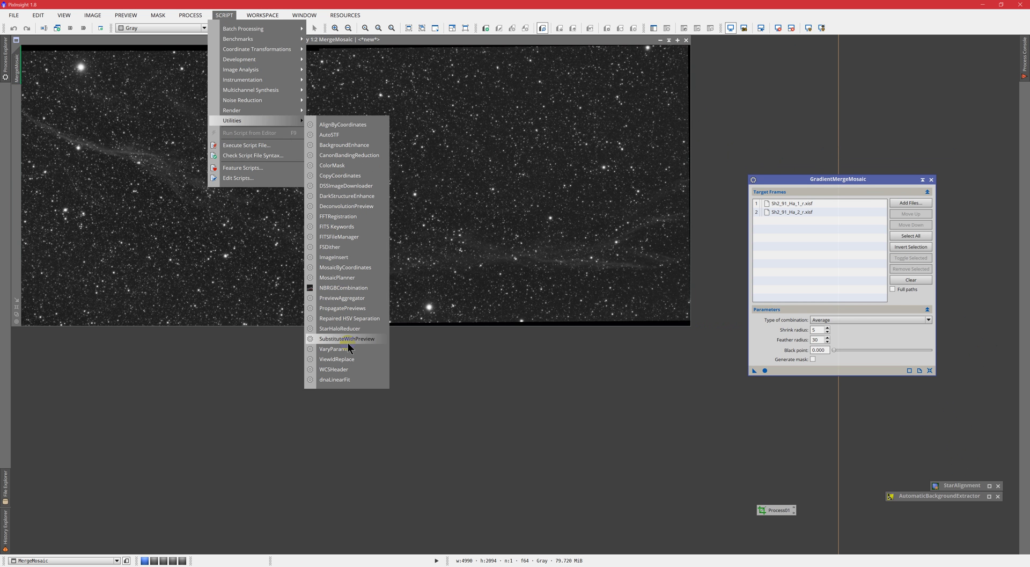
left_click(495, 225)
left_click(626, 412)
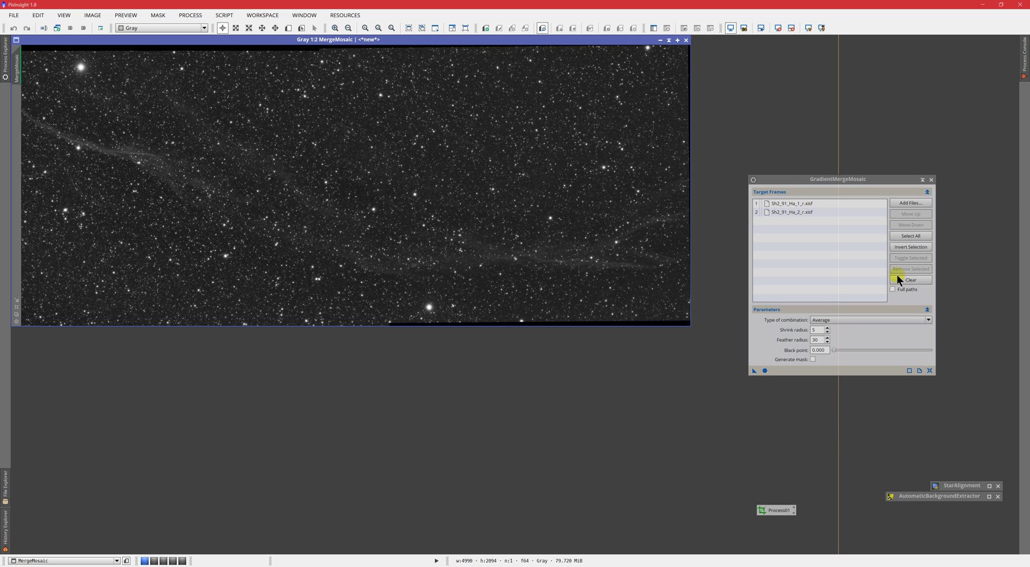
Try StarAlignment's Register/Union - Mosaic mode, return to Register/Match Images, then iconize the dialog
double_click(958, 485)
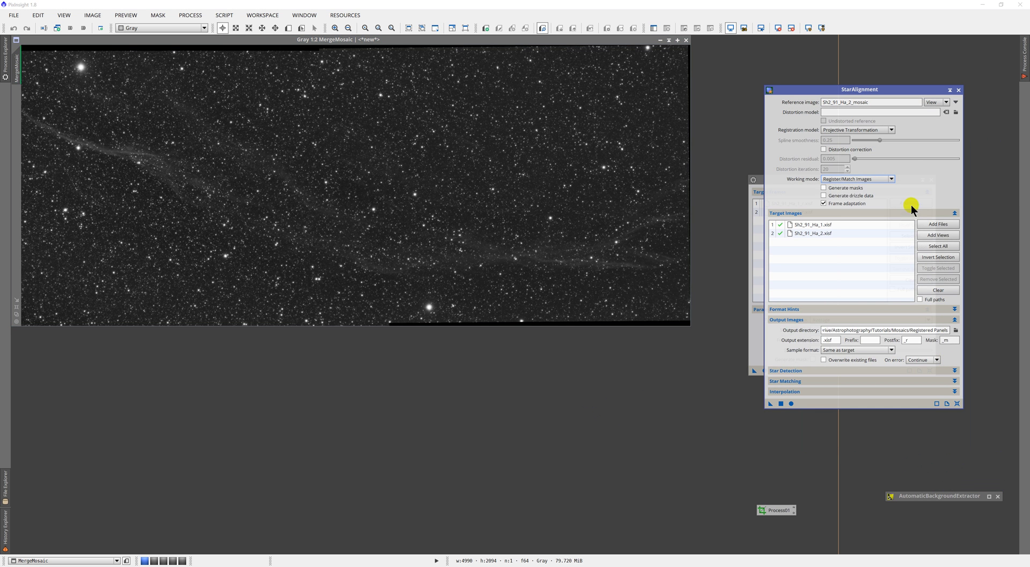
left_click(887, 179)
left_click(869, 191)
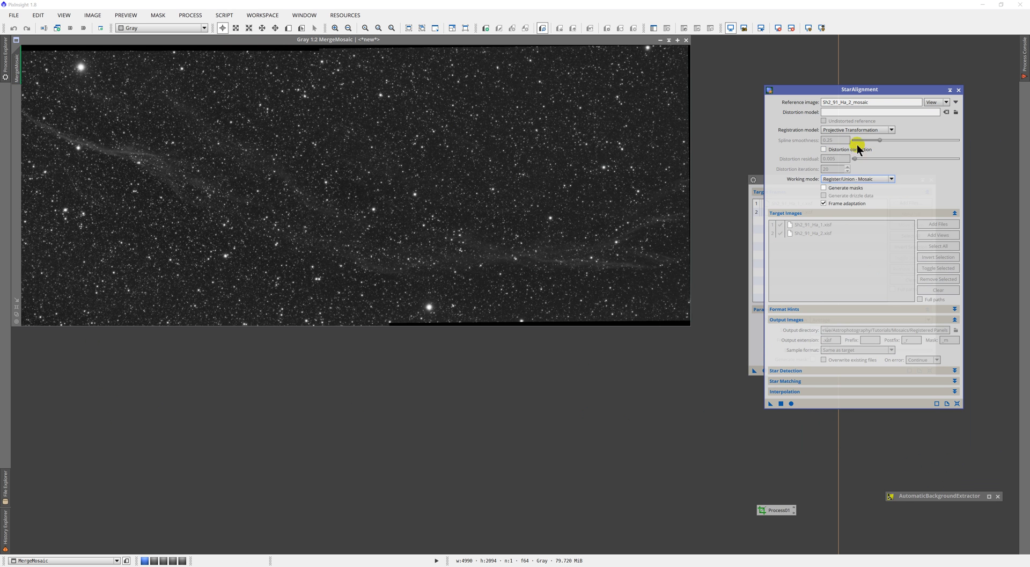
left_click(868, 179)
left_click(861, 187)
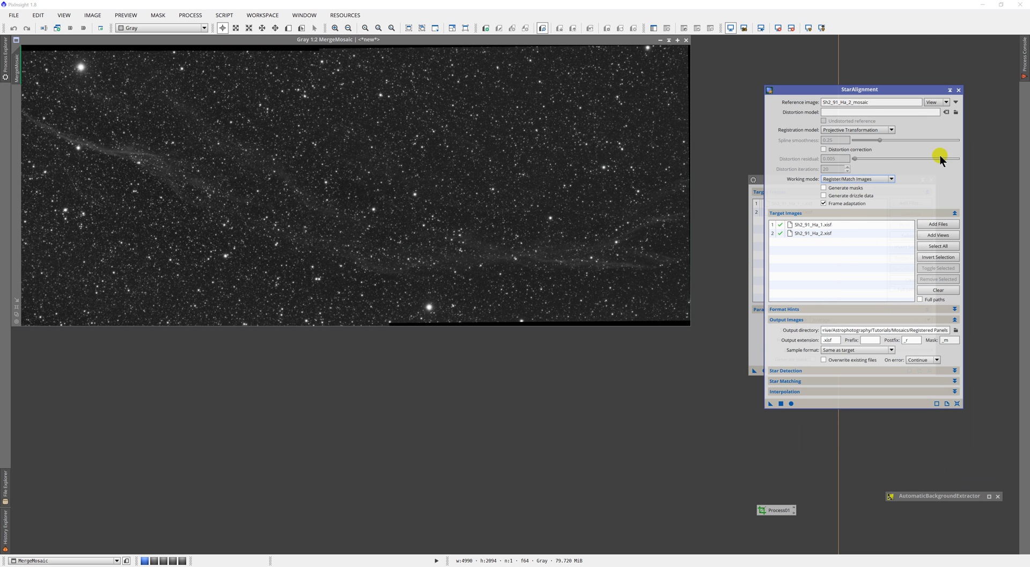
left_click(950, 90)
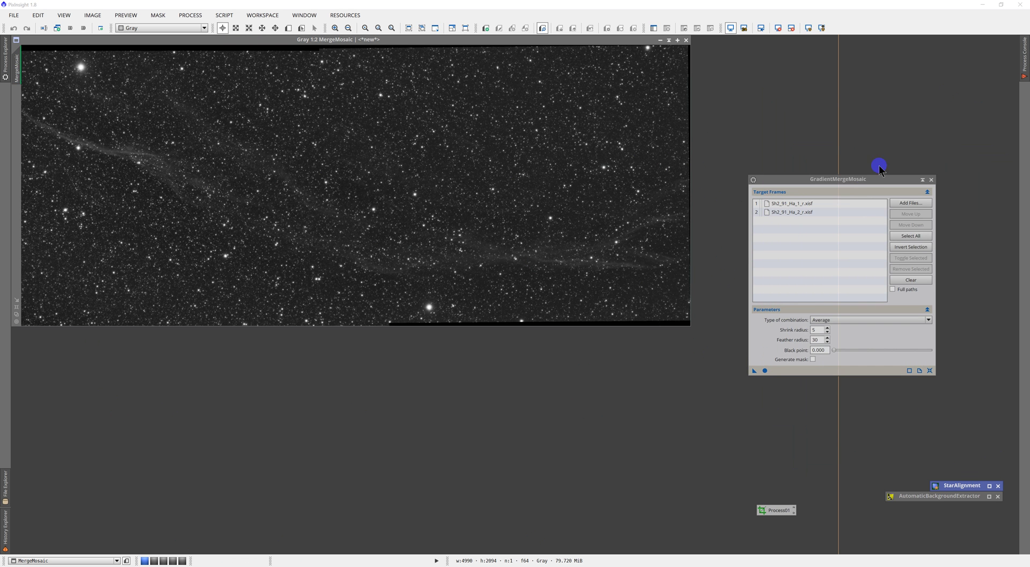
Apply a boosted STF AutoStretch to MergeMosaic and zoom in and out over the filaments
left_click_drag(854, 181, 853, 133)
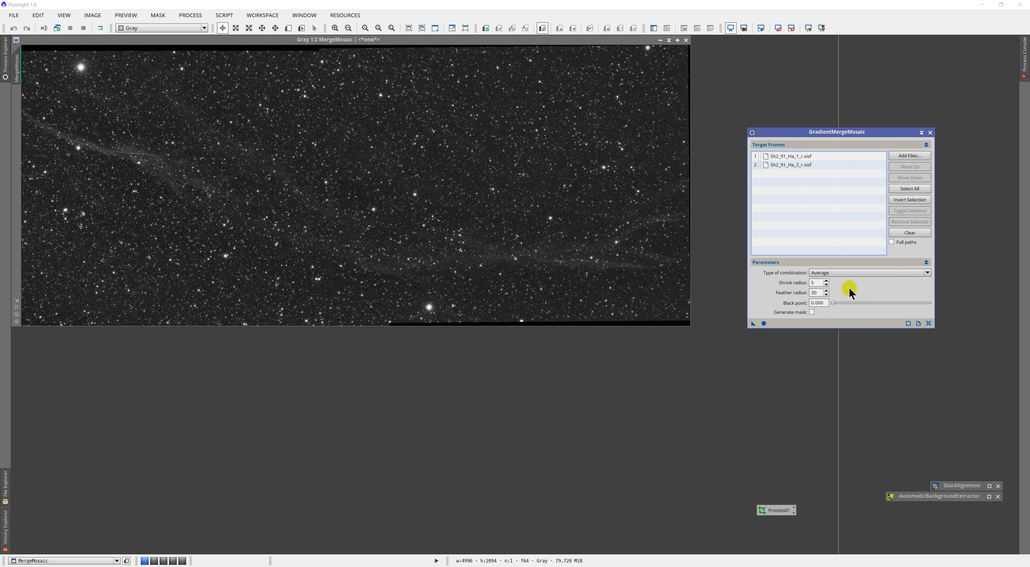
left_click(425, 130)
left_click_drag(426, 131, 726, 37)
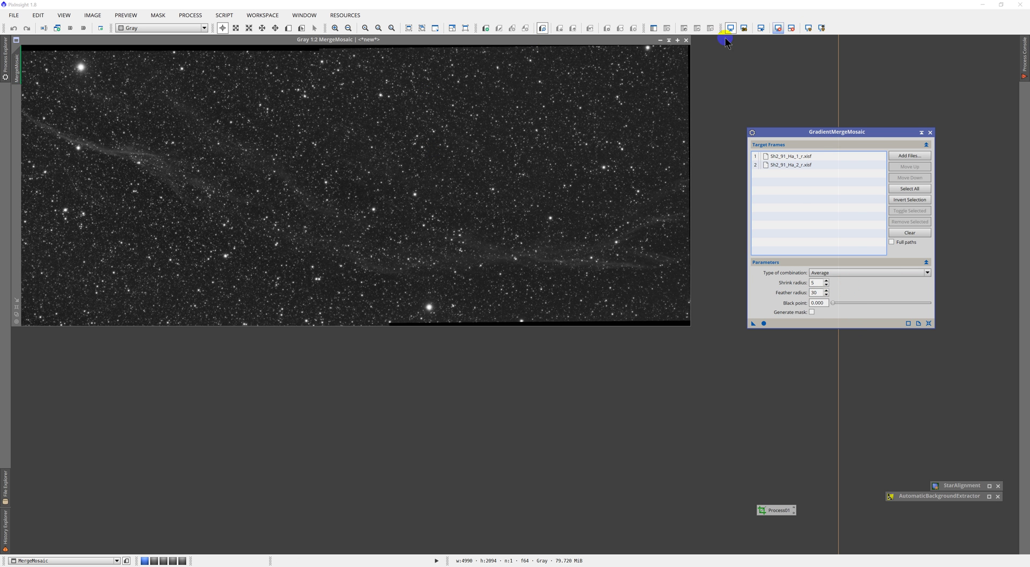
left_click(815, 30)
scroll(347, 155, "up", 1)
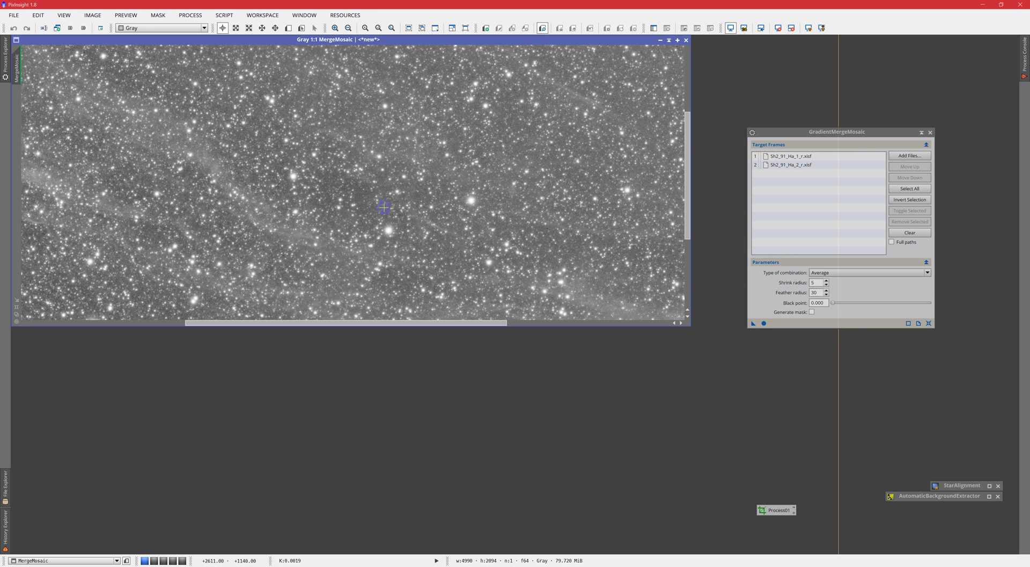
scroll(384, 207, "down", 1)
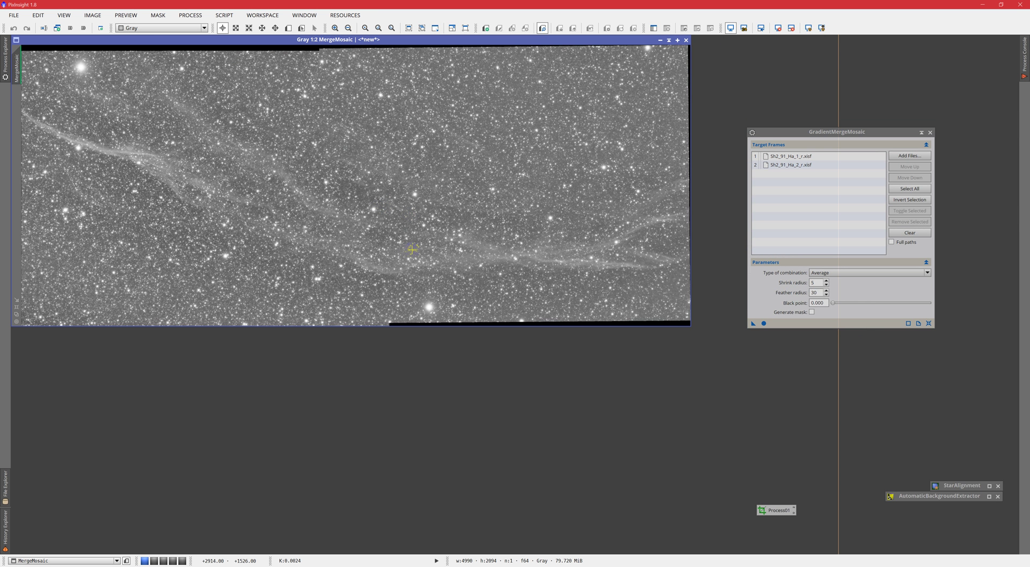